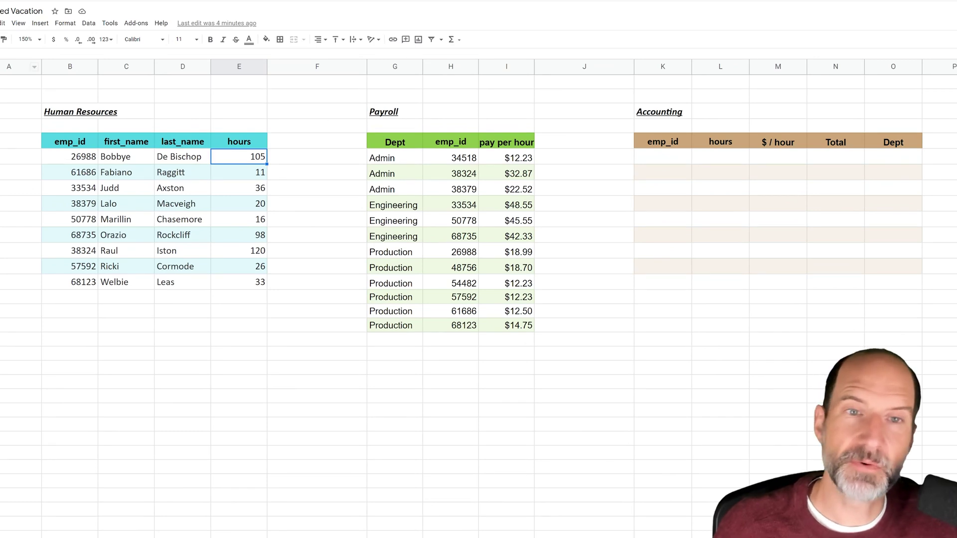
# Step: Survey the Accounting, Human Resources and Payroll tables, including the emp_id, hours and Dept columns
pyautogui.moveTo(605, 114)
pyautogui.mouseDown()
pyautogui.moveTo(848, 271)
pyautogui.moveTo(935, 302)
pyautogui.mouseUp()
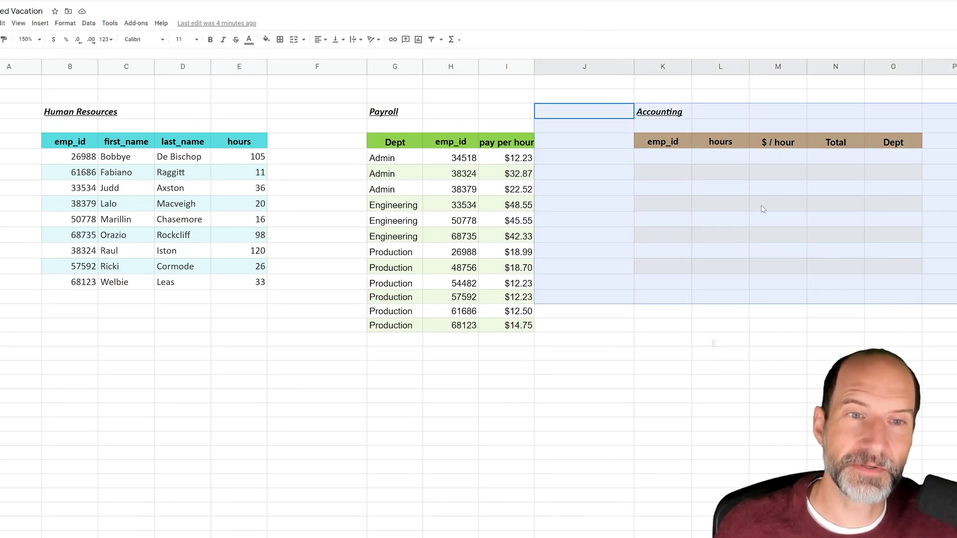
pyautogui.click(679, 163)
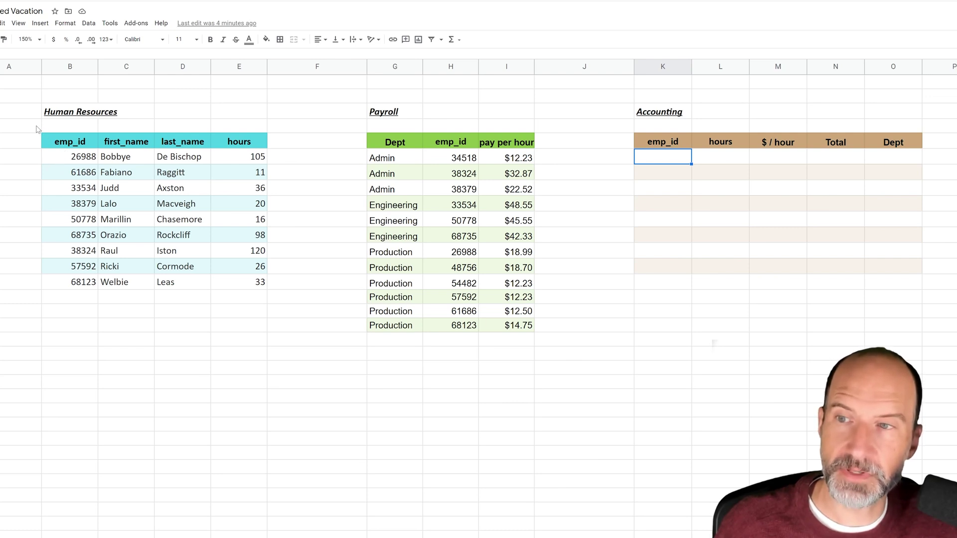
pyautogui.moveTo(35, 129); pyautogui.dragTo(266, 302)
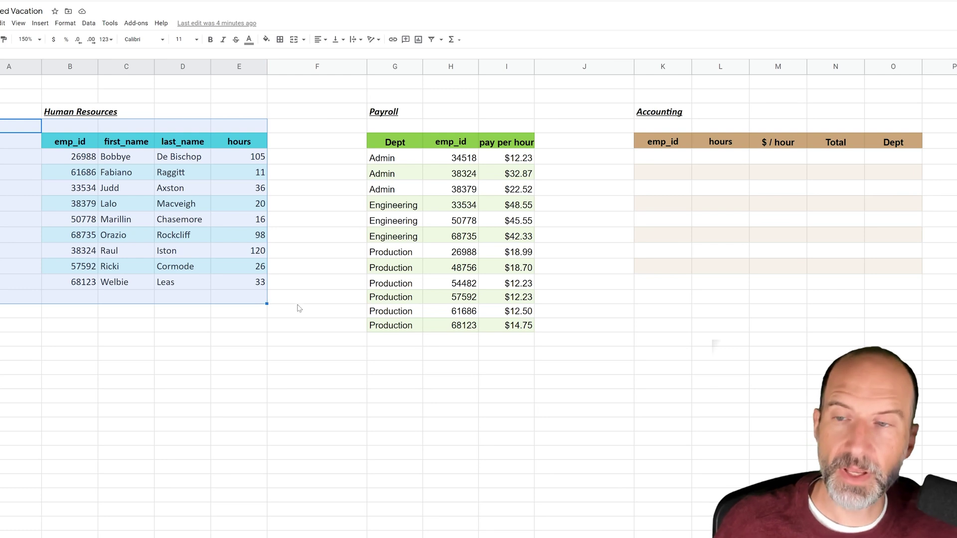
pyautogui.click(235, 145)
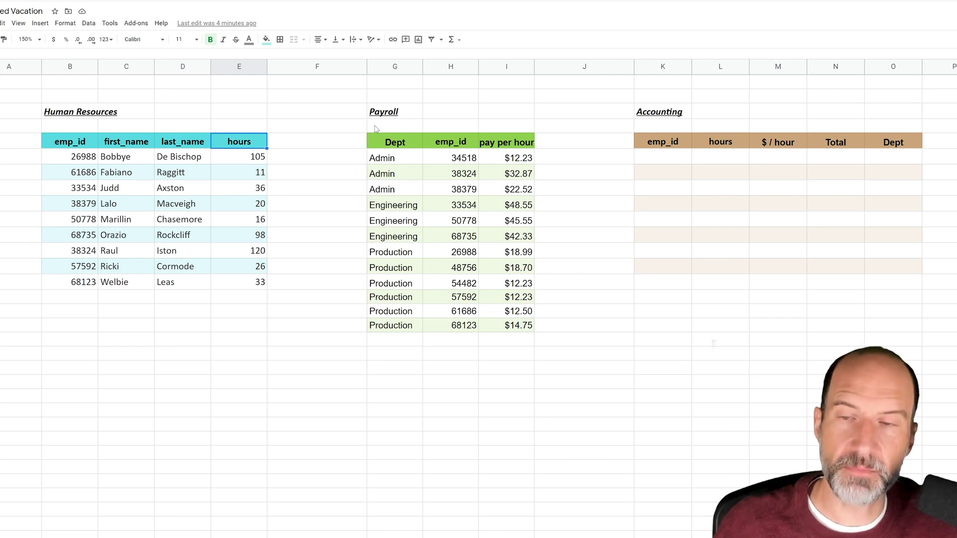
pyautogui.moveTo(359, 110); pyautogui.dragTo(549, 359)
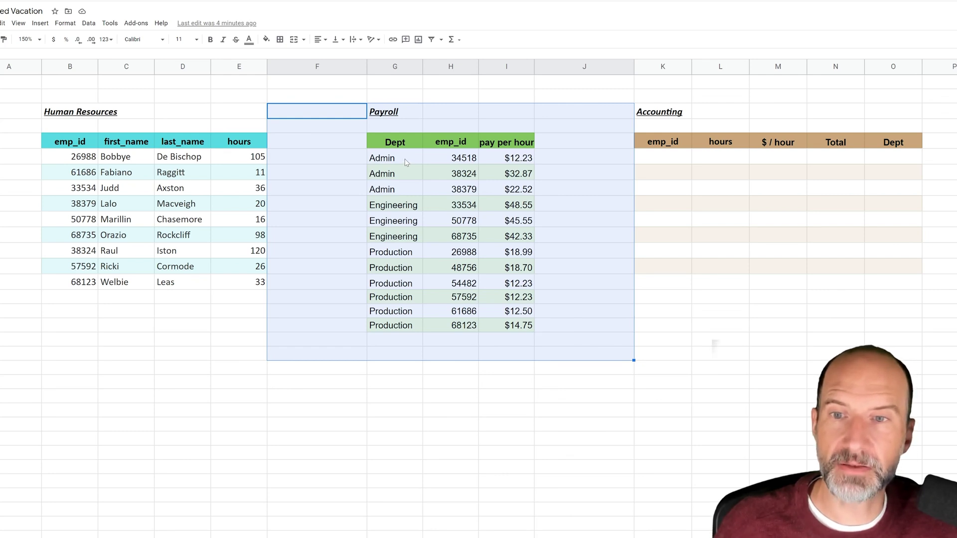
pyautogui.moveTo(408, 161); pyautogui.dragTo(402, 317)
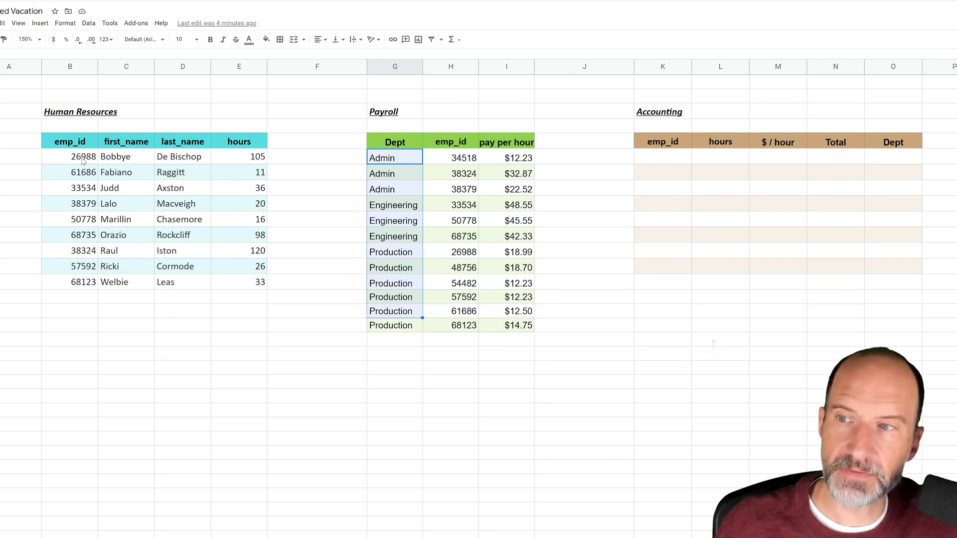
pyautogui.moveTo(238, 340); pyautogui.dragTo(250, 355)
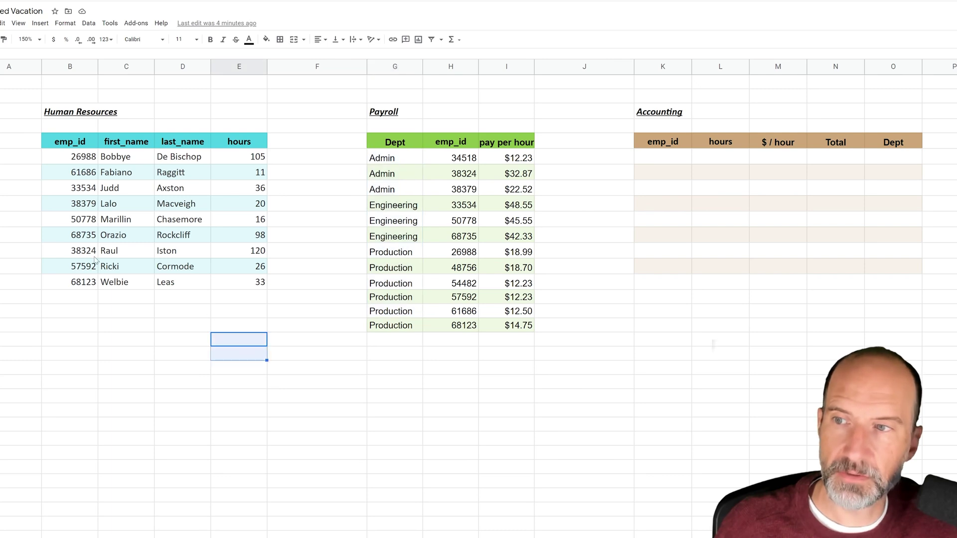
pyautogui.click(89, 162)
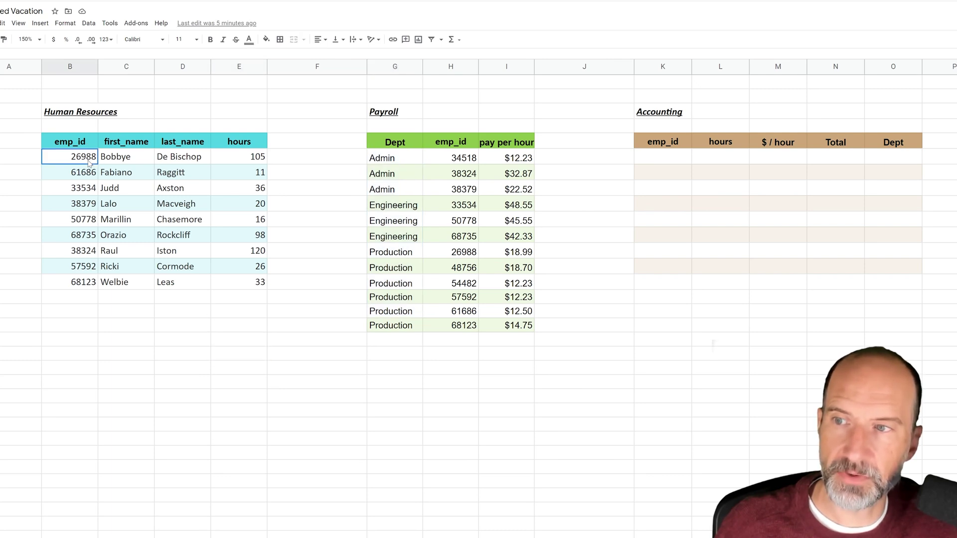
pyautogui.hotkey('ctrl', 'shift', 'Down')
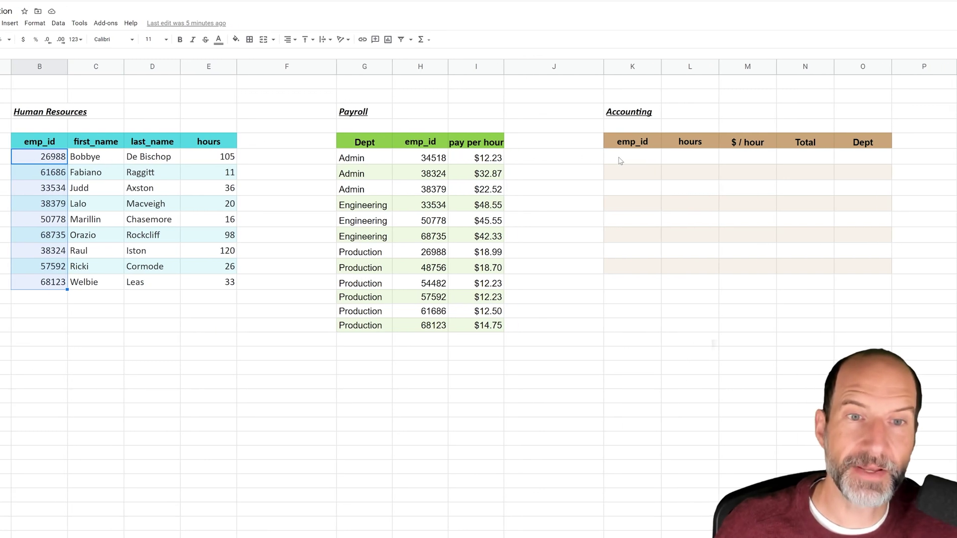
pyautogui.click(619, 159)
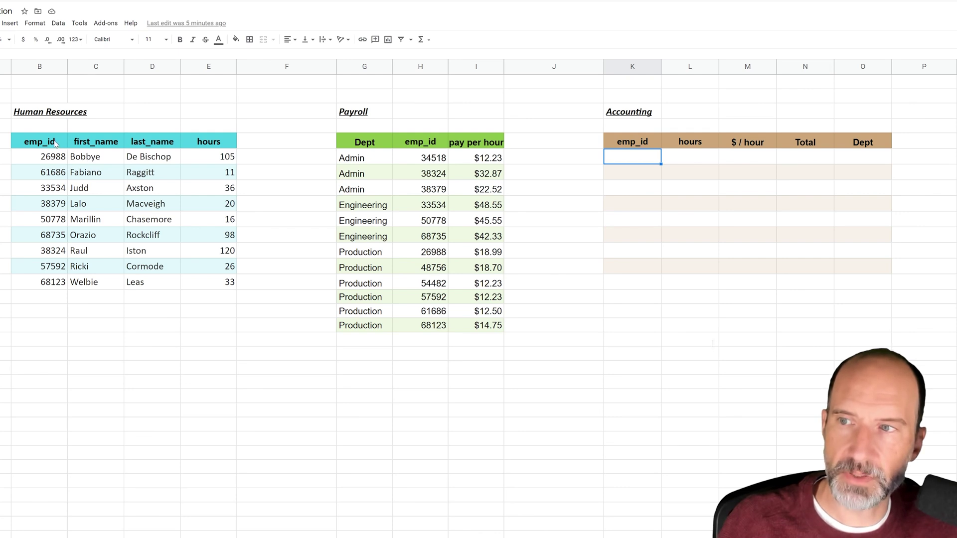
pyautogui.moveTo(55, 143); pyautogui.dragTo(204, 283)
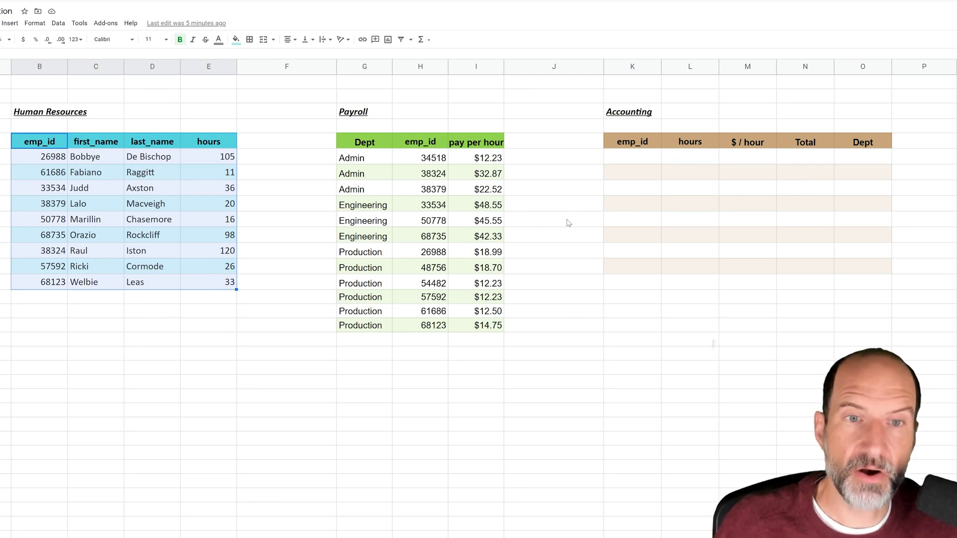
# Step: Link the first Accounting emp_id to Human Resources cell B6 and fill it down to K11
pyautogui.click(631, 160)
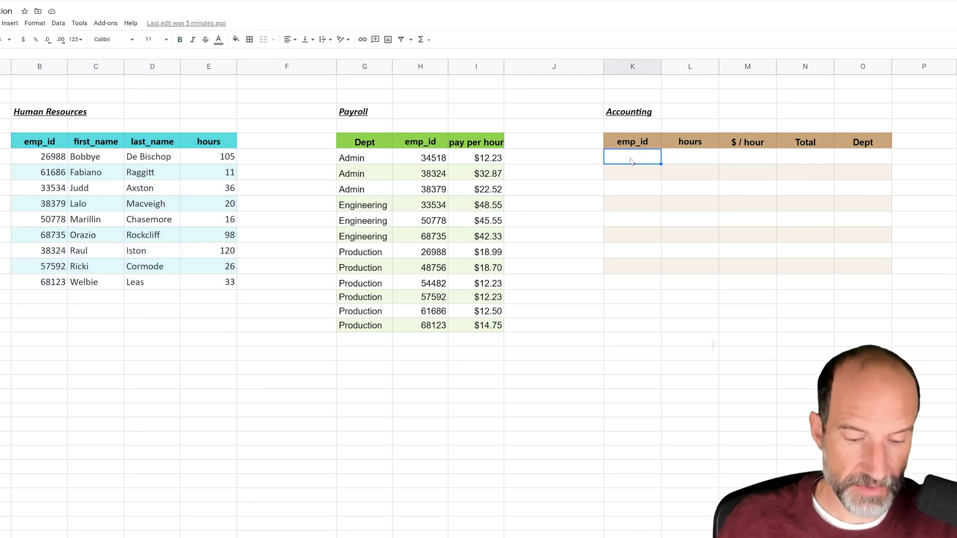
pyautogui.write('=')
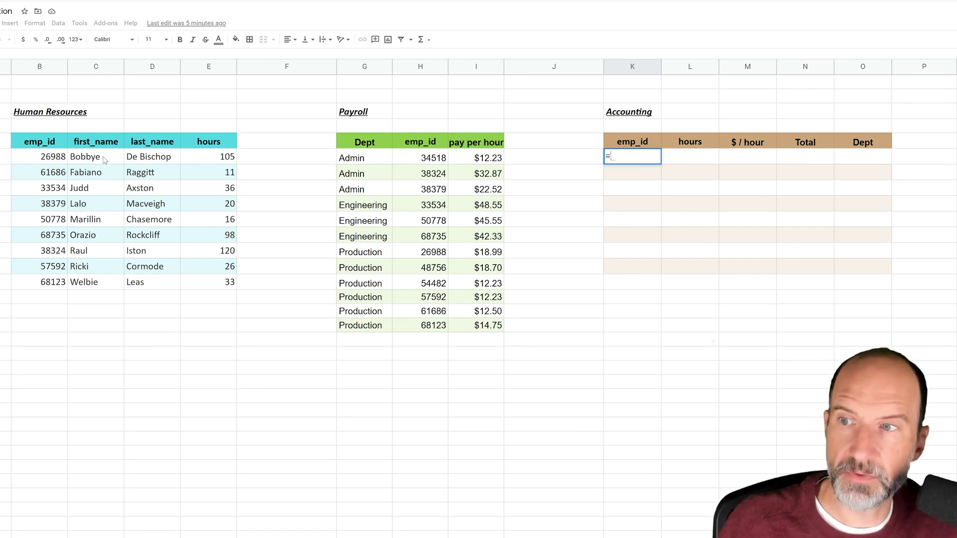
pyautogui.click(34, 159)
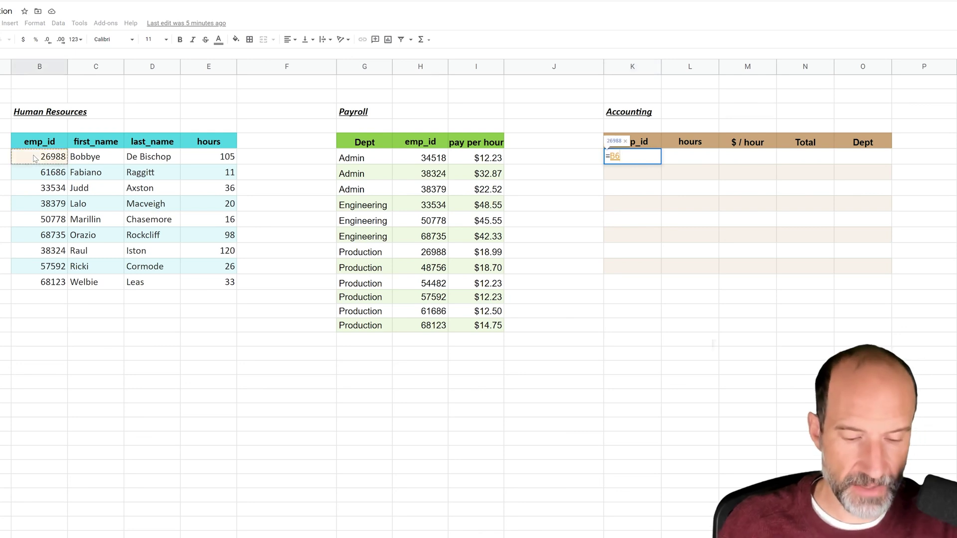
pyautogui.press('Return')
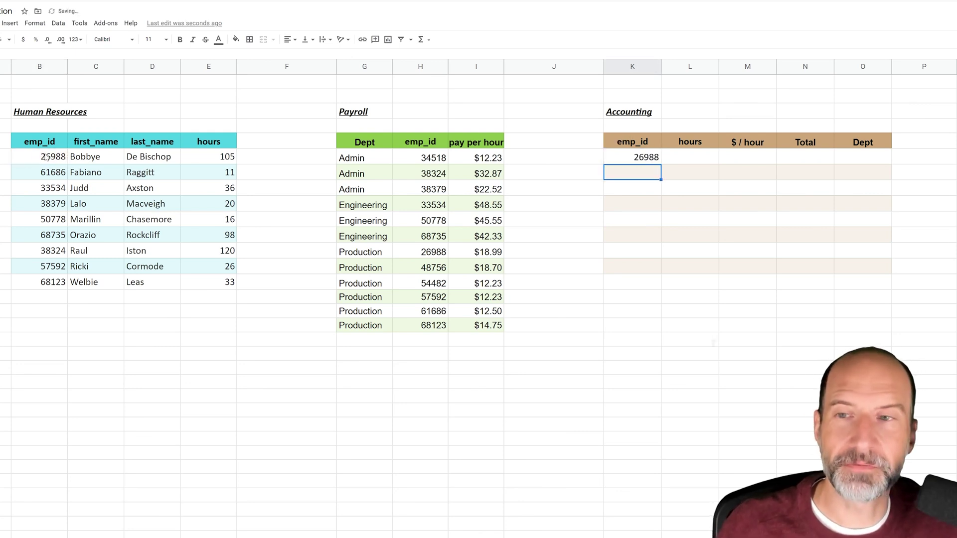
pyautogui.click(638, 162)
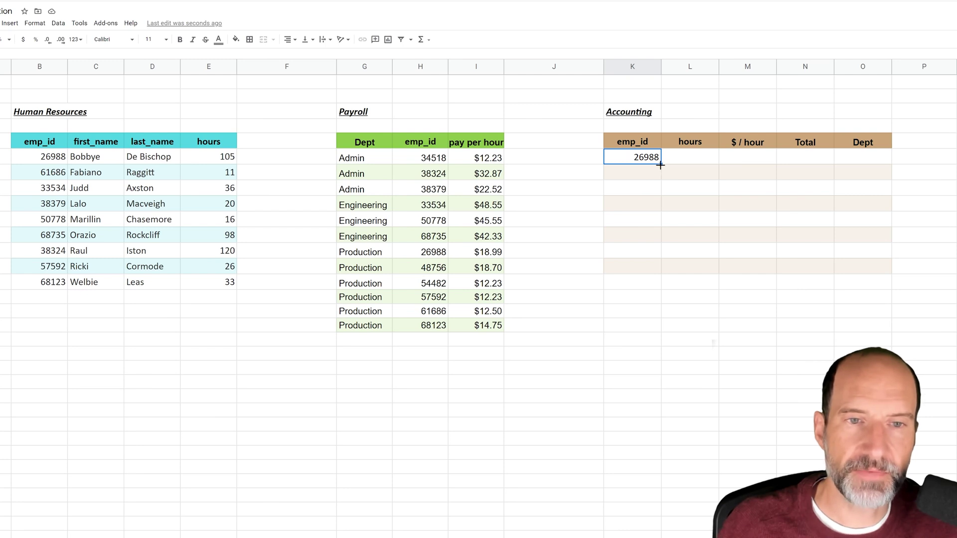
pyautogui.moveTo(661, 165); pyautogui.dragTo(663, 273)
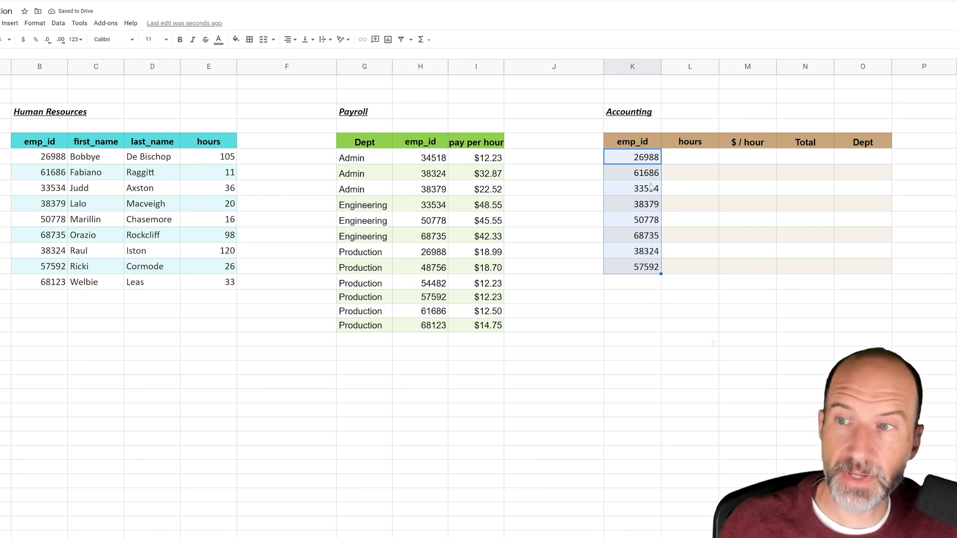
# Step: Link Accounting hours to Human Resources hours (105 through 26) and fill down to L11
pyautogui.click(686, 158)
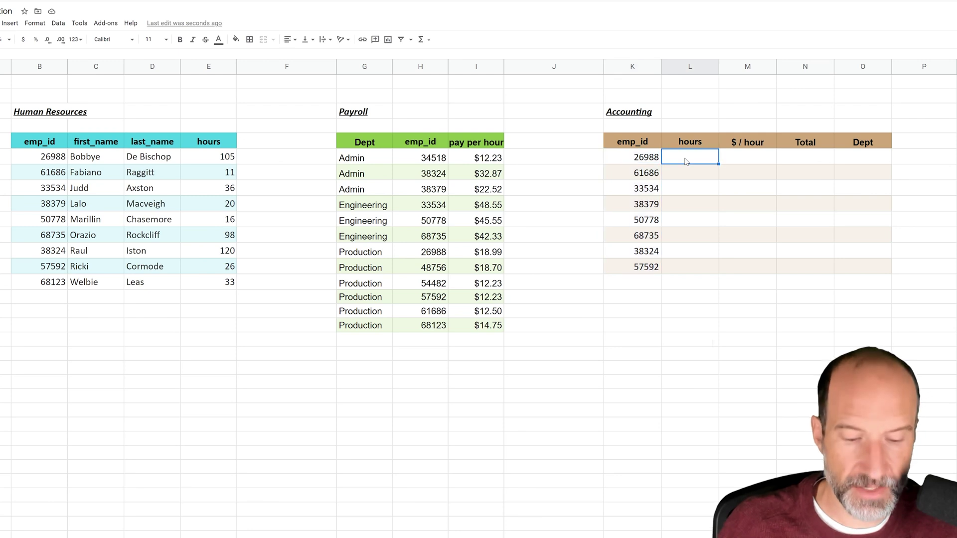
pyautogui.write('=')
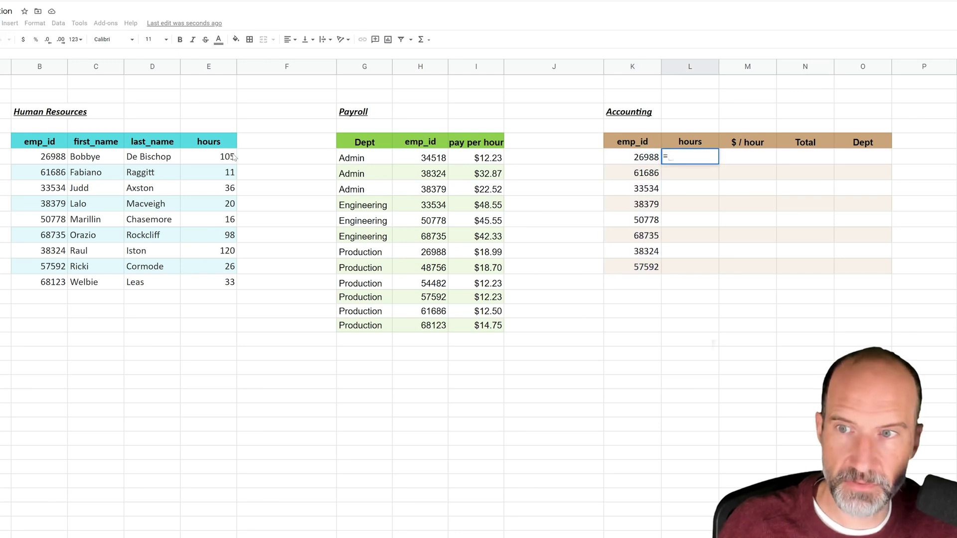
pyautogui.click(232, 158)
pyautogui.press('Return')
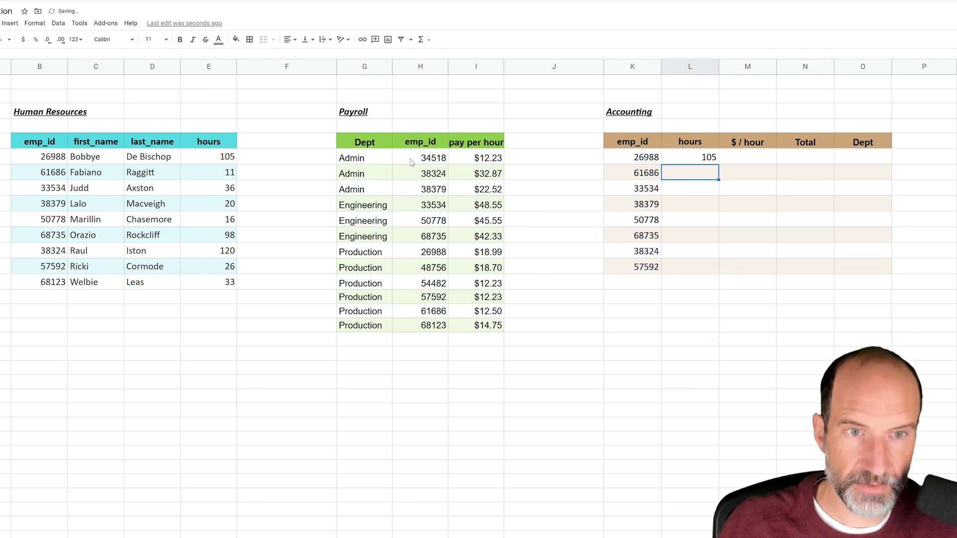
pyautogui.click(690, 159)
pyautogui.moveTo(718, 165); pyautogui.dragTo(719, 268)
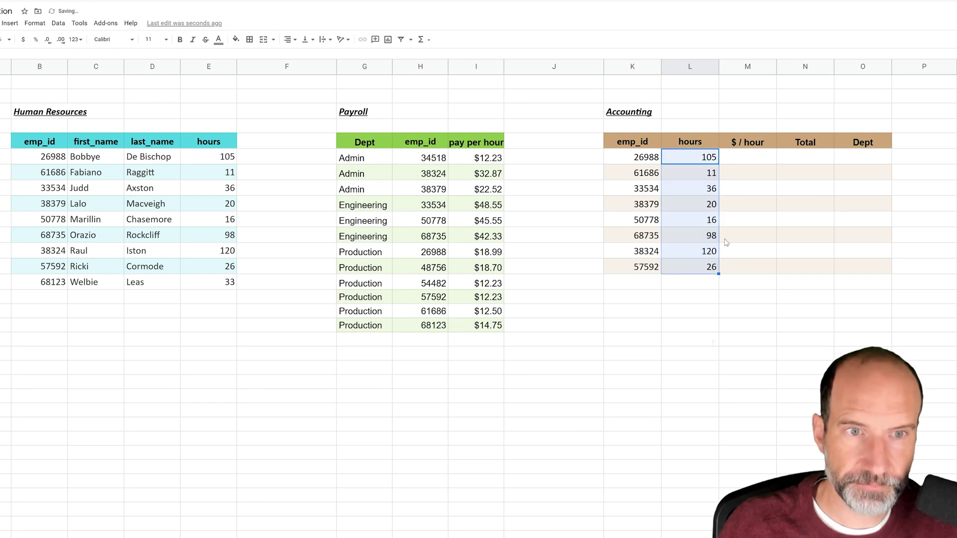
pyautogui.click(750, 163)
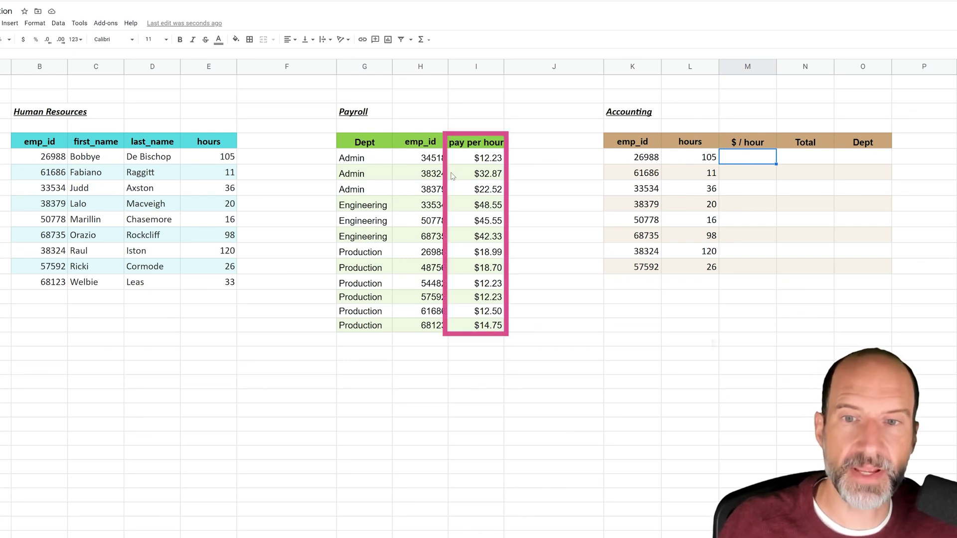
pyautogui.click(427, 159)
pyautogui.click(741, 162)
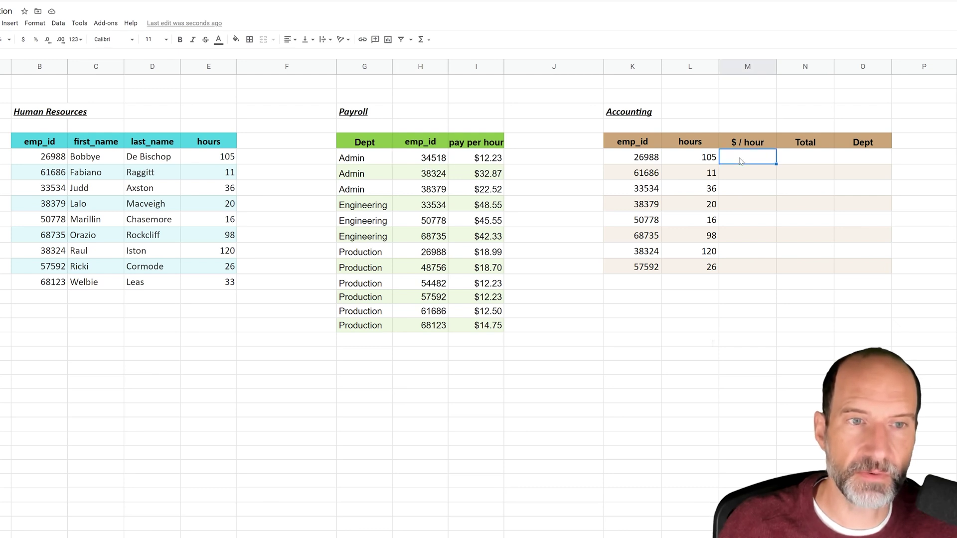
pyautogui.click(472, 254)
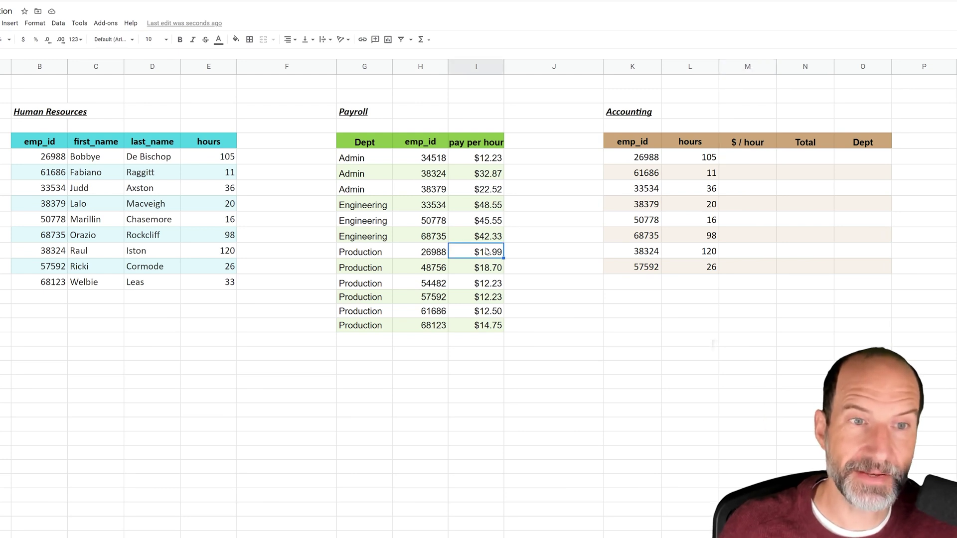
pyautogui.click(751, 162)
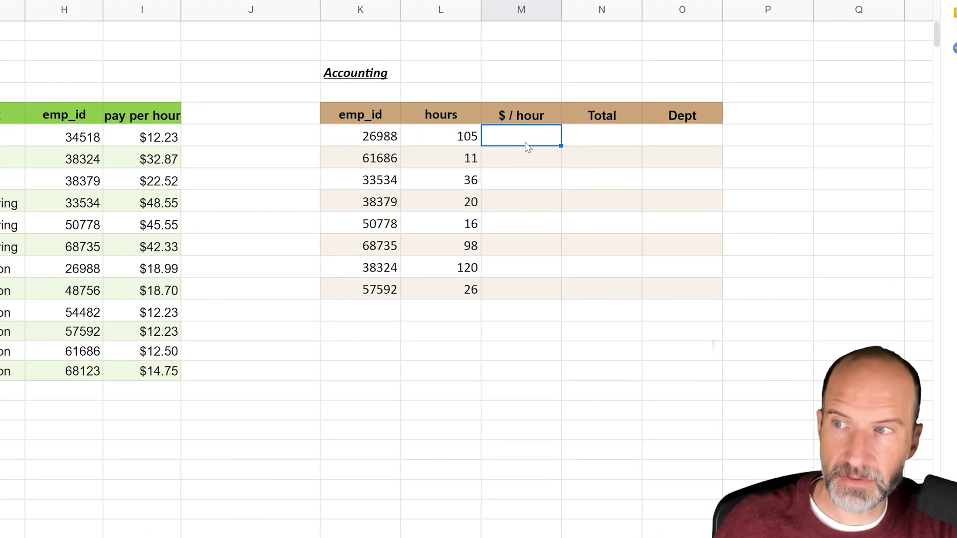
# Step: Enter =VLOOKUP(K6,$H$6:$I$17,2,FALSE) in the first $ / hour cell, returning $18.99
pyautogui.write('=')
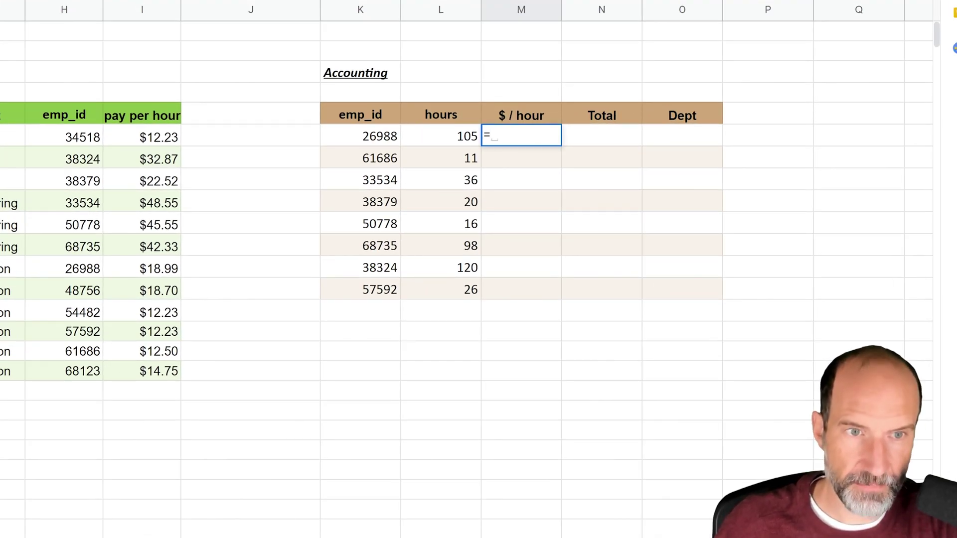
pyautogui.write('VLOOKU')
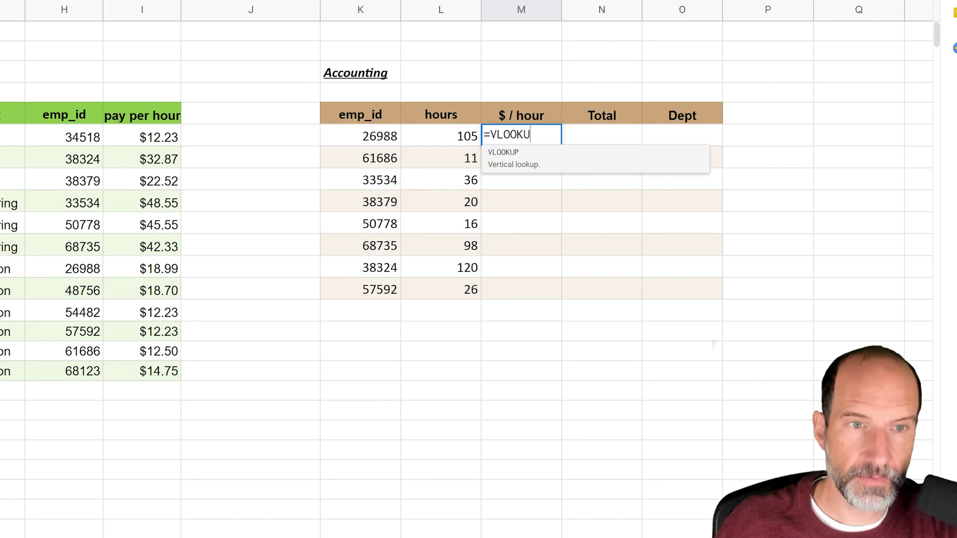
pyautogui.write('P')
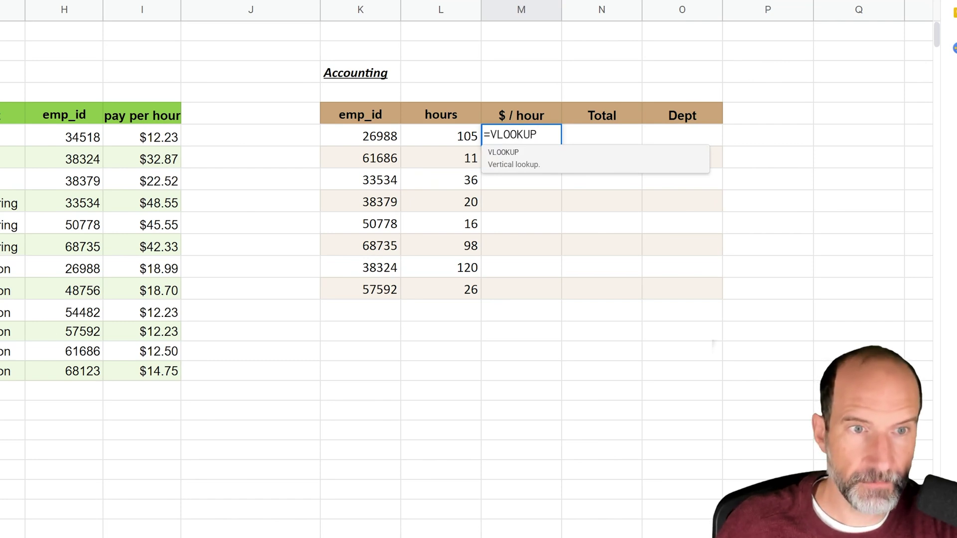
pyautogui.write('(')
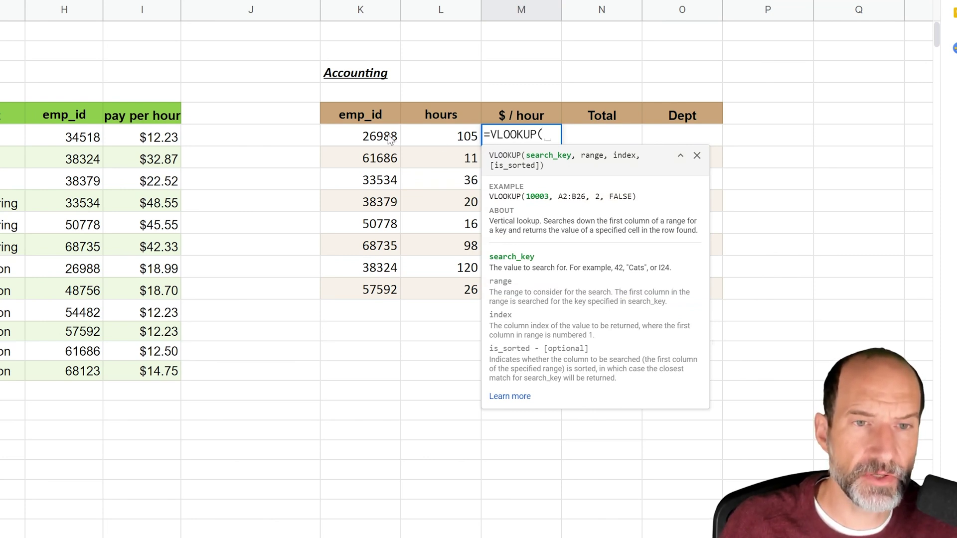
pyautogui.click(390, 140)
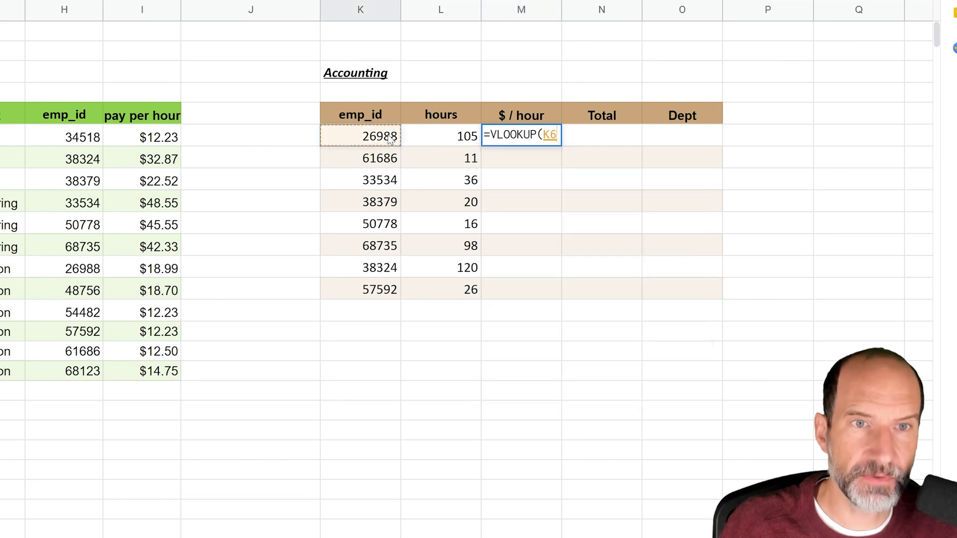
pyautogui.write(',')
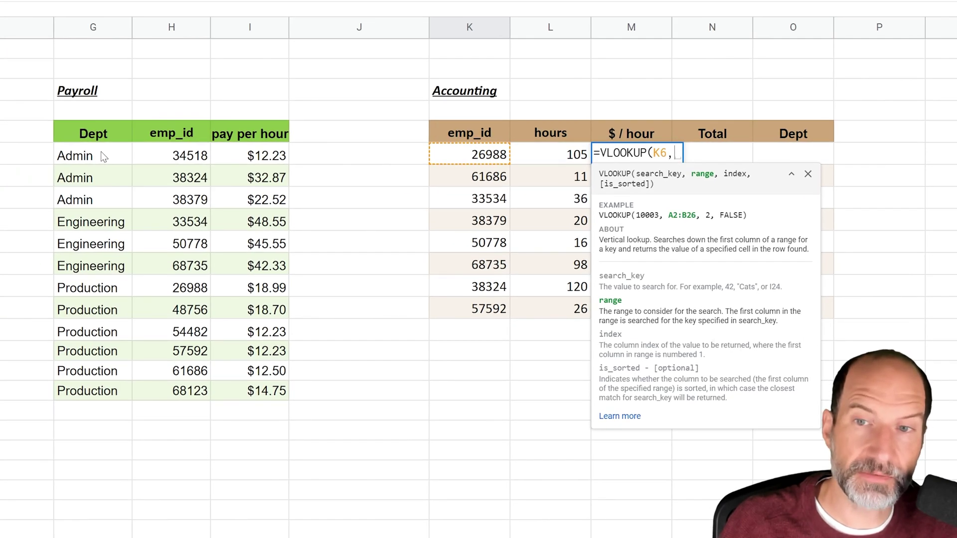
pyautogui.moveTo(172, 158); pyautogui.dragTo(226, 386)
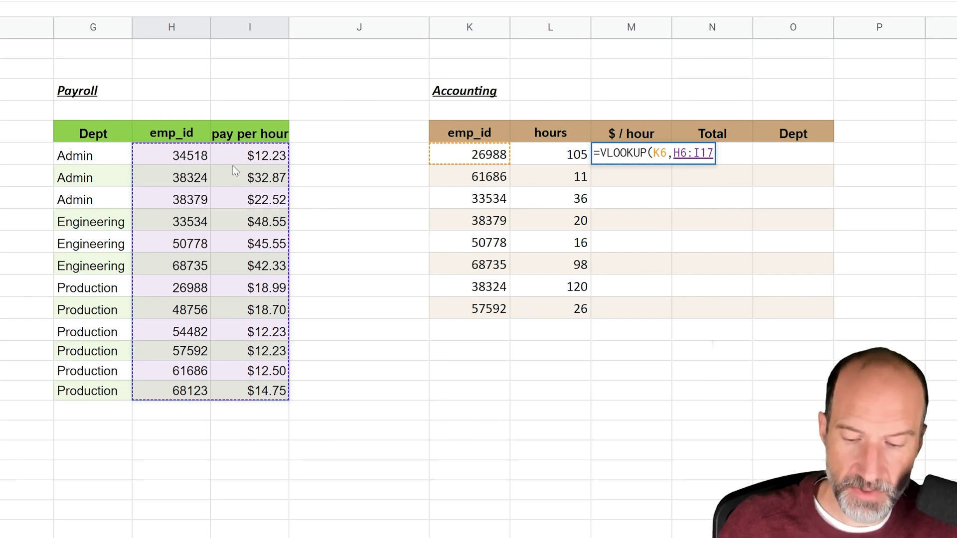
pyautogui.press('F4')
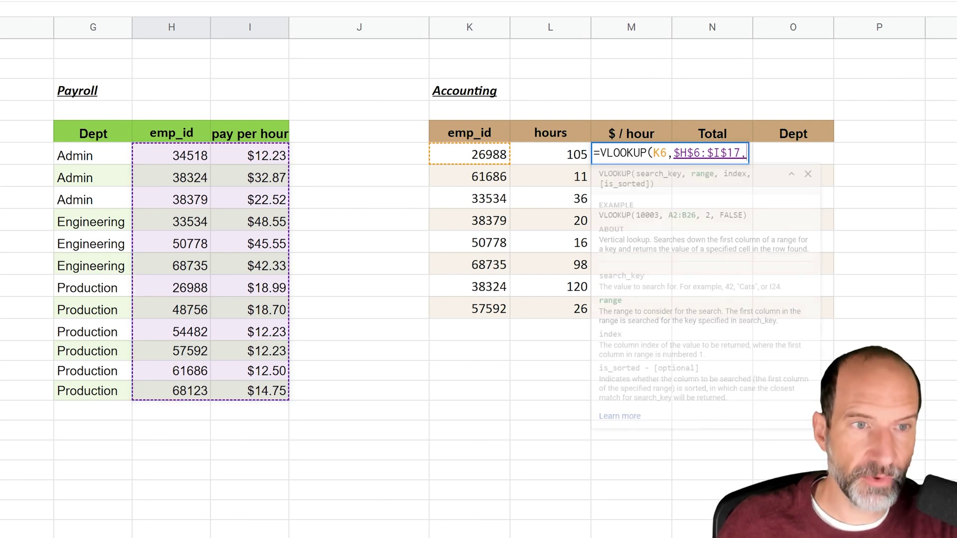
pyautogui.write(',')
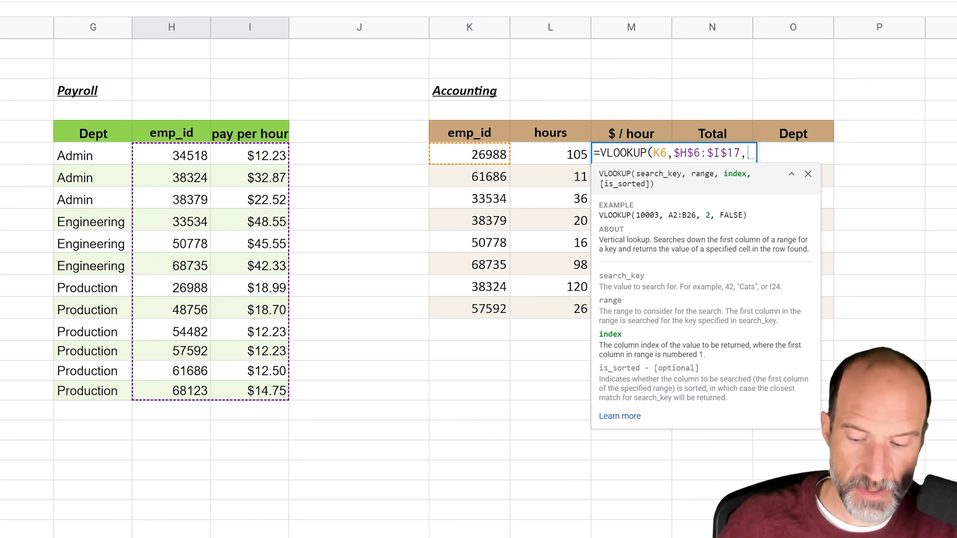
pyautogui.write('2')
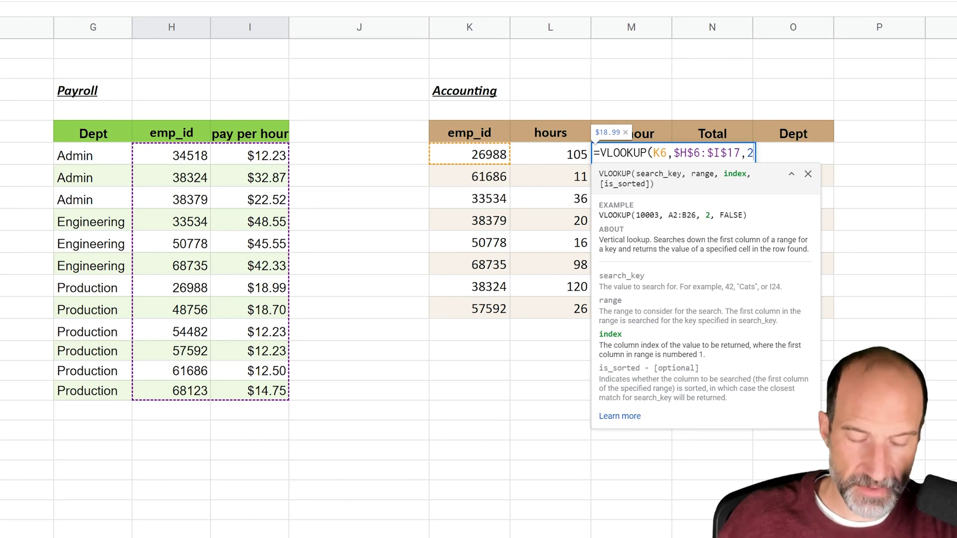
pyautogui.write(',FALS')
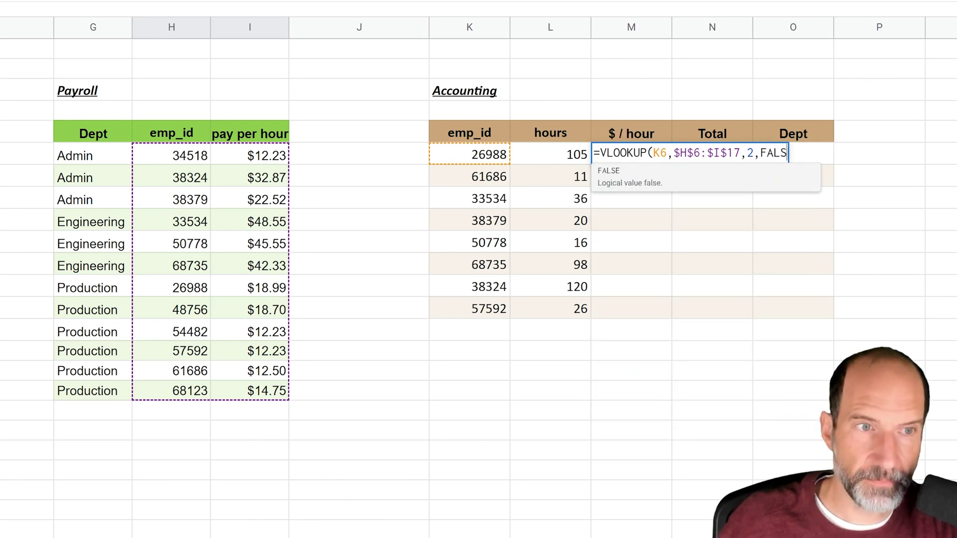
pyautogui.write('E')
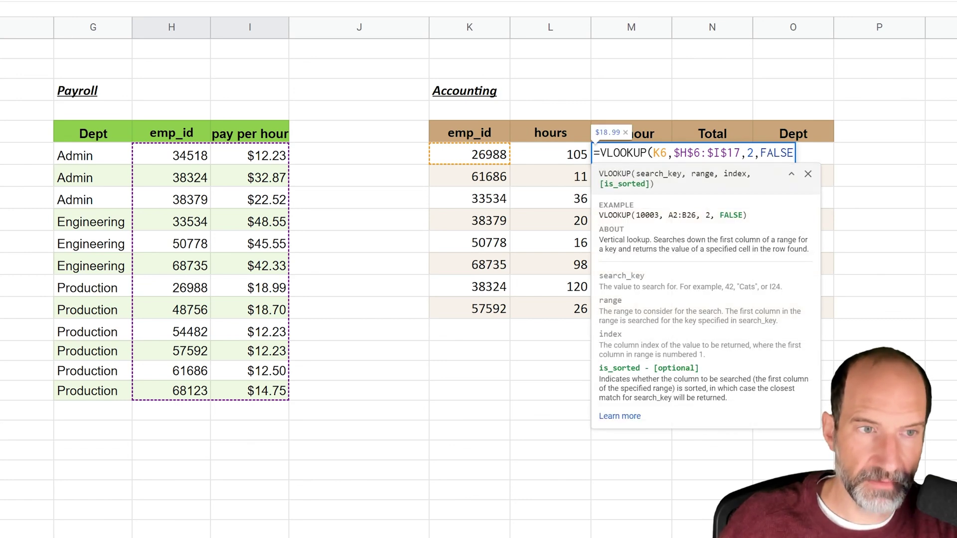
pyautogui.write(')')
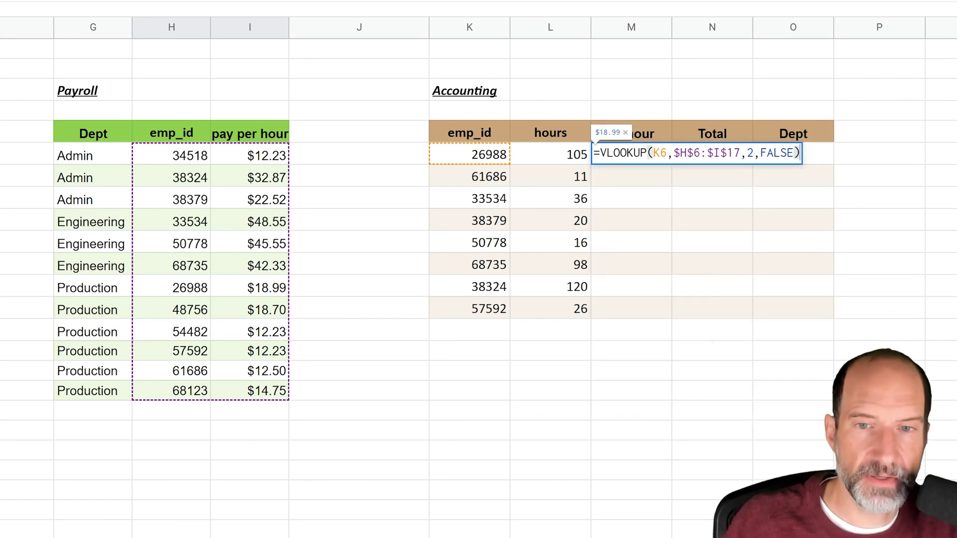
pyautogui.press('Return')
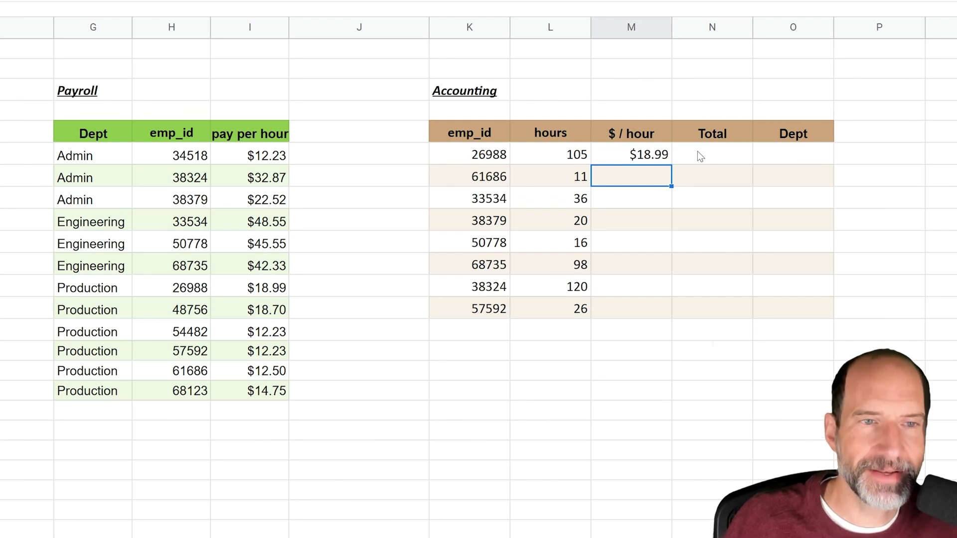
# Step: Copy the rate lookup down to M13 and check employee 38324's rate against Payroll
pyautogui.click(659, 157)
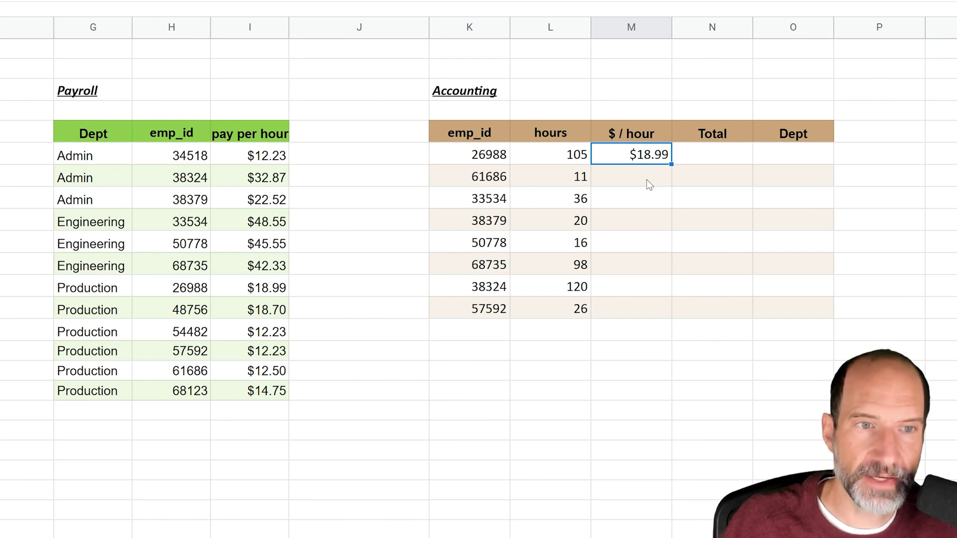
pyautogui.moveTo(671, 164); pyautogui.dragTo(679, 302)
pyautogui.click(472, 286)
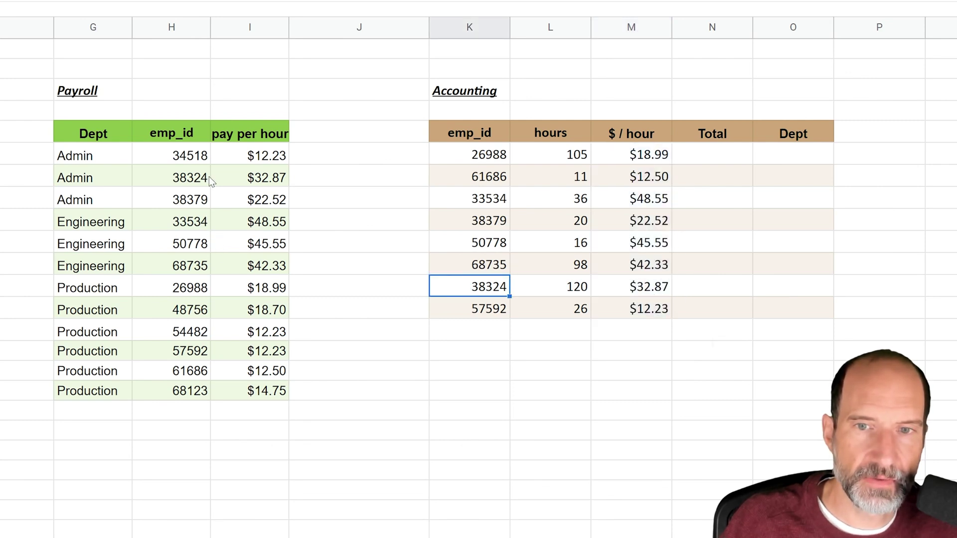
pyautogui.click(256, 180)
pyautogui.click(664, 292)
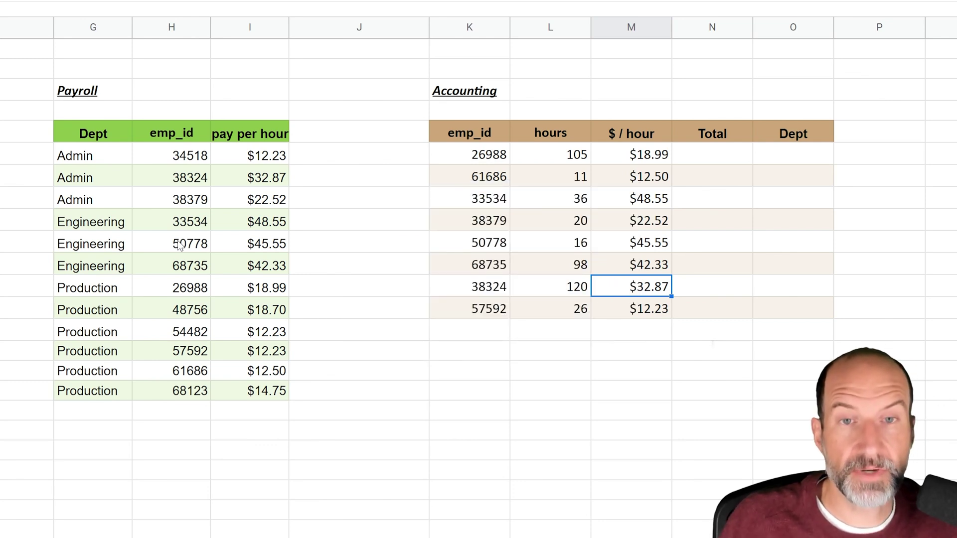
# Step: Enter =L6*M6 in the first Total cell and fill down, giving $1,993.95 through $317.98
pyautogui.click(705, 158)
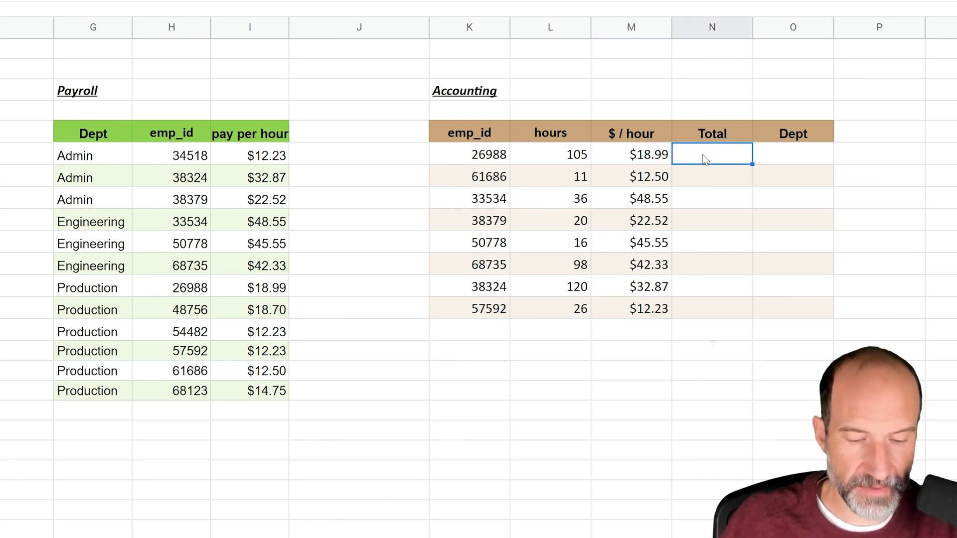
pyautogui.write('=')
pyautogui.press('Left')
pyautogui.press('Left')
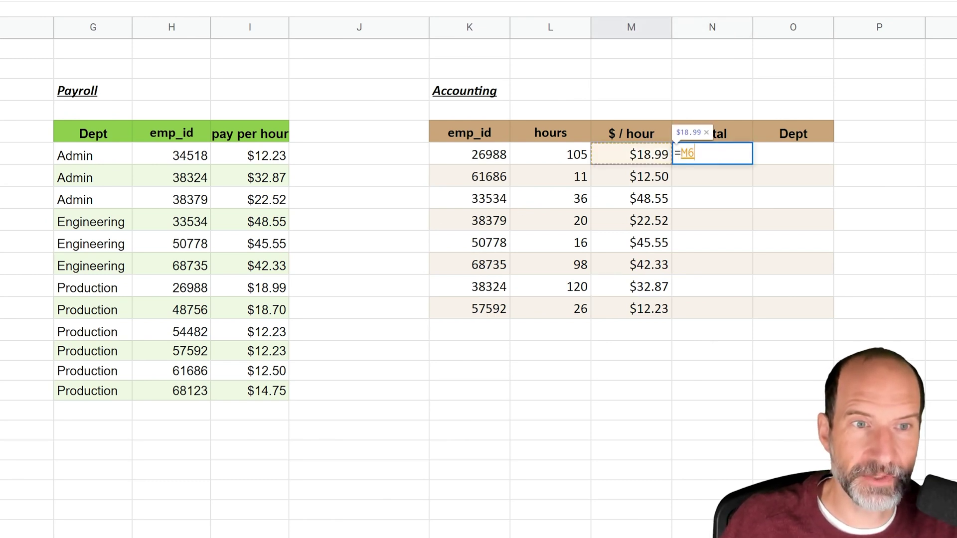
pyautogui.write('*')
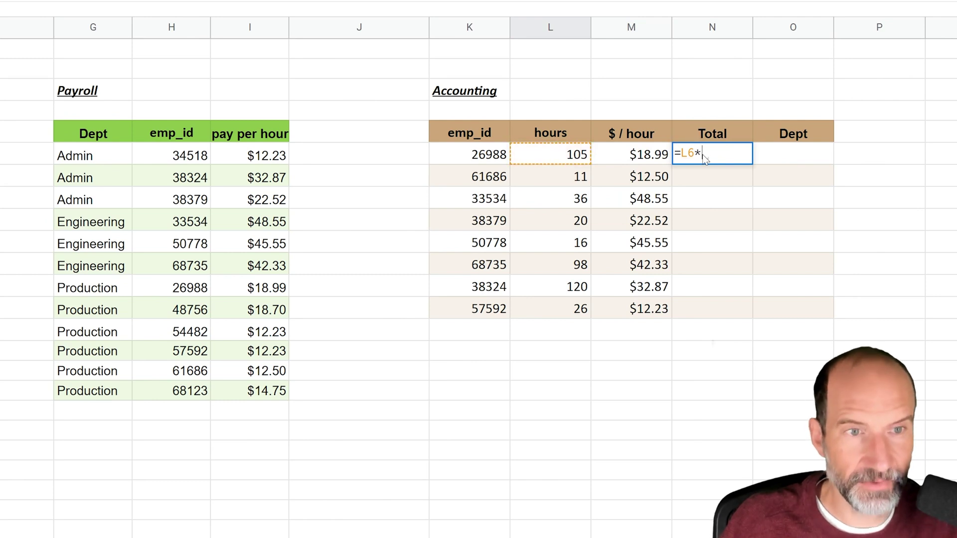
pyautogui.press('Right')
pyautogui.press('Return')
pyautogui.click(705, 159)
pyautogui.moveTo(752, 164); pyautogui.dragTo(758, 312)
pyautogui.click(799, 164)
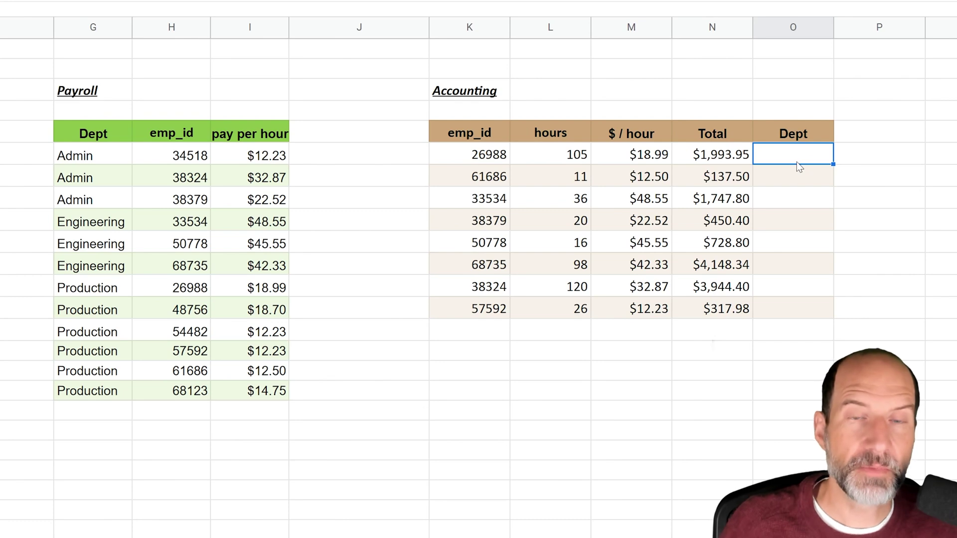
# Step: Start =VLOOKUP(K6, in the first Dept cell, keyed on emp_id 26988
pyautogui.write('=VL')
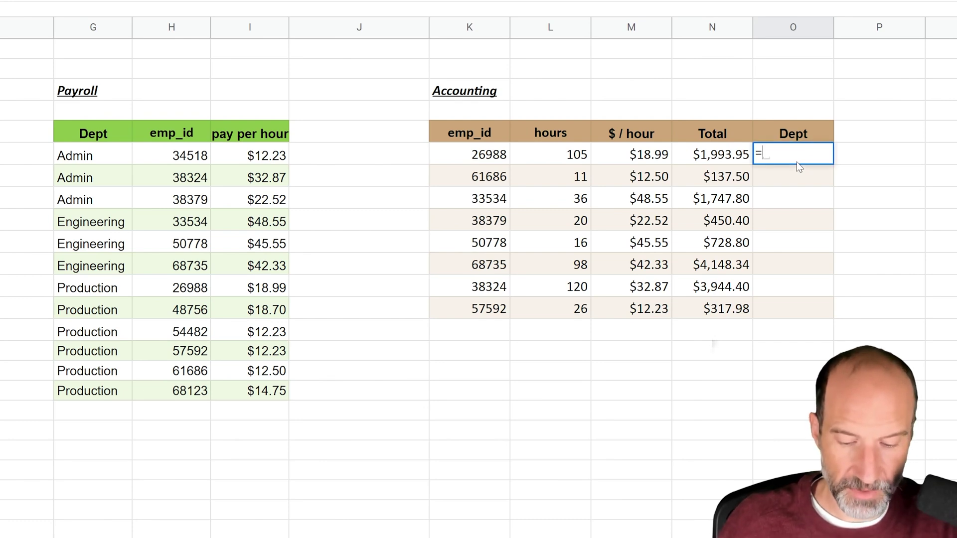
pyautogui.write('OOKUP(')
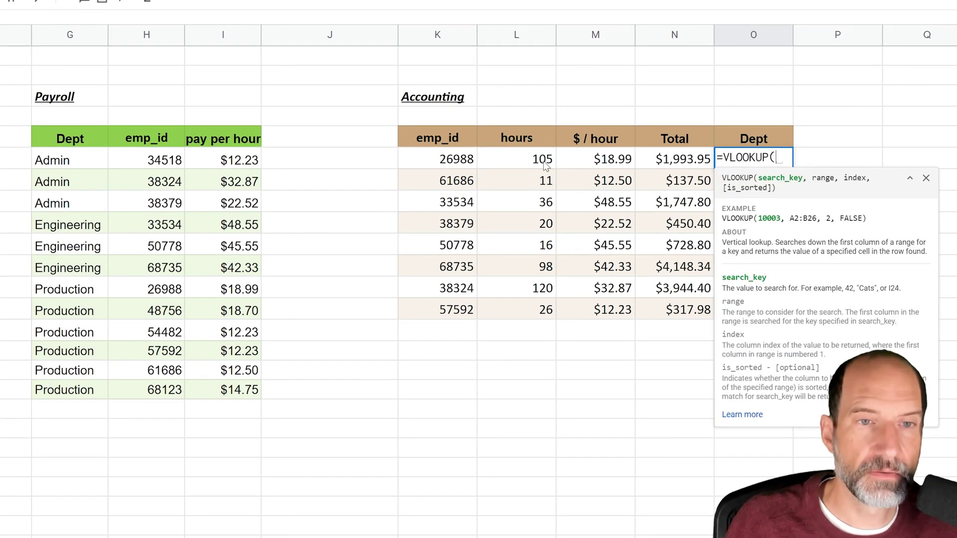
pyautogui.click(464, 166)
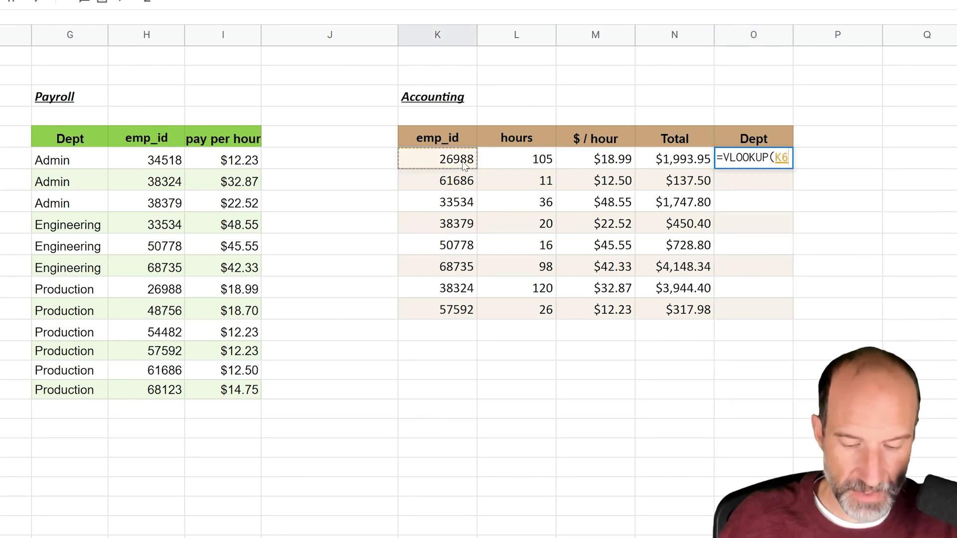
pyautogui.write(',')
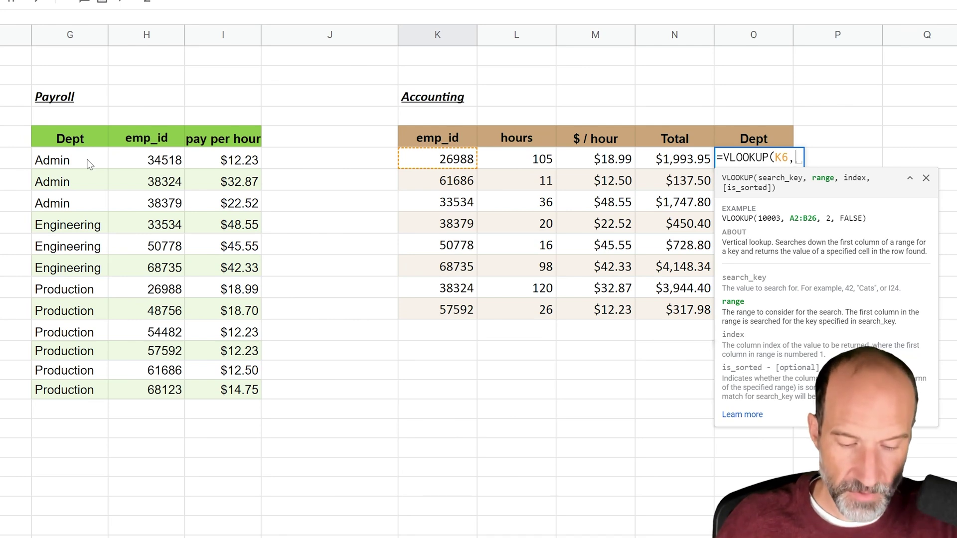
# Step: Finish the lookup with array {$H$6:$I$17,$G$6:$G$17}, column 3, FALSE, showing Production
pyautogui.write('{')
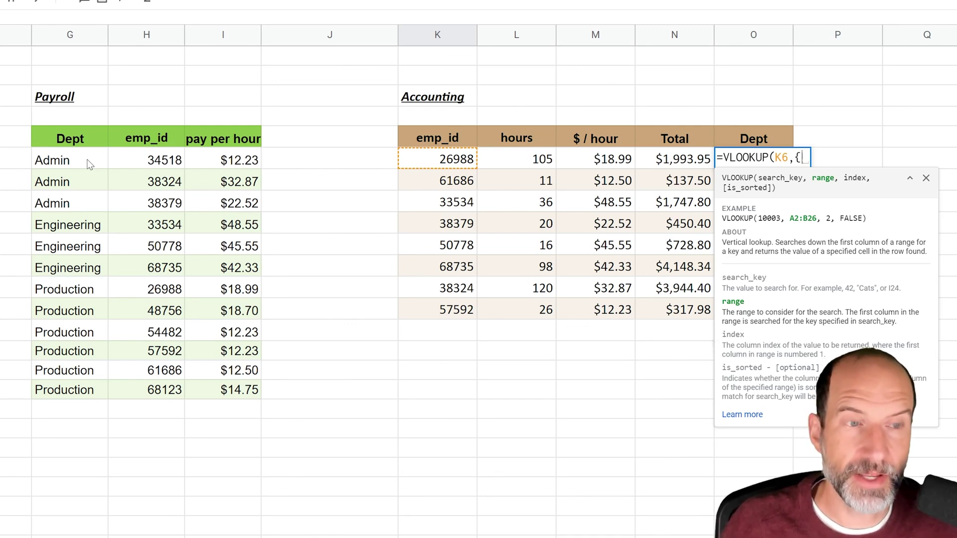
pyautogui.moveTo(120, 159); pyautogui.dragTo(223, 392)
pyautogui.press('F4')
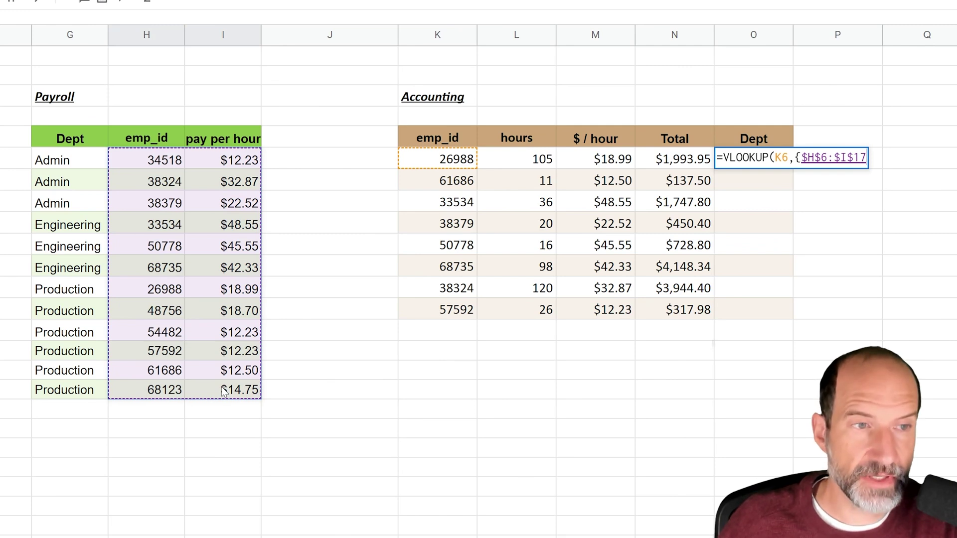
pyautogui.write(',')
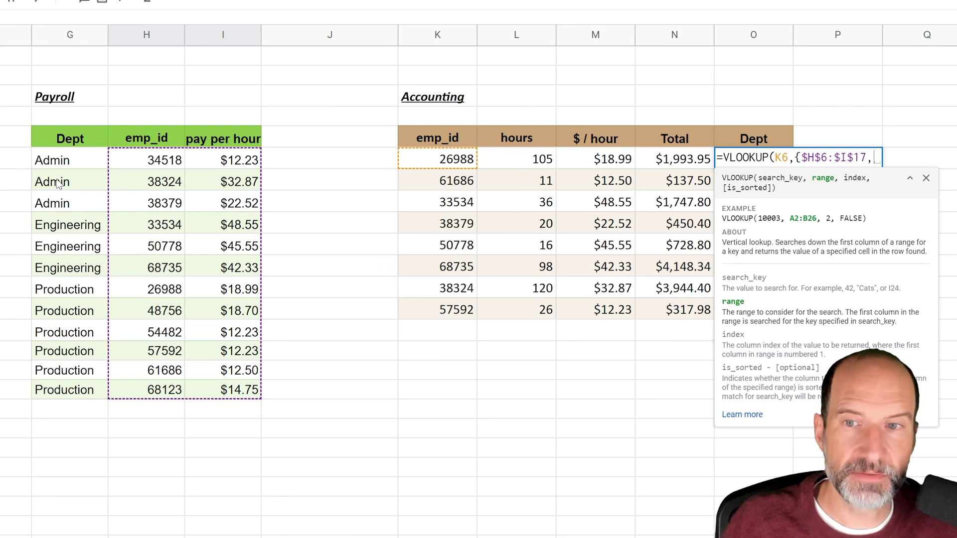
pyautogui.moveTo(71, 165); pyautogui.dragTo(86, 394)
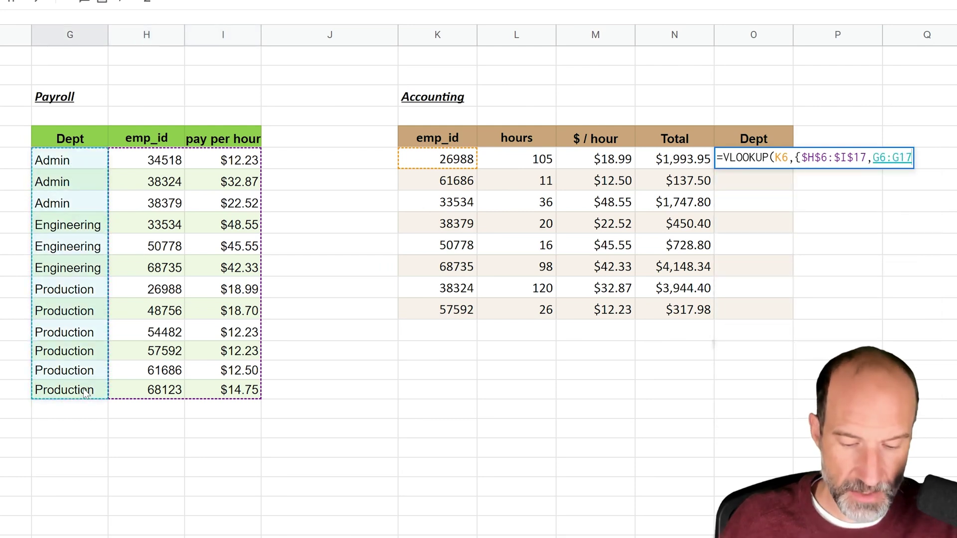
pyautogui.press('F4')
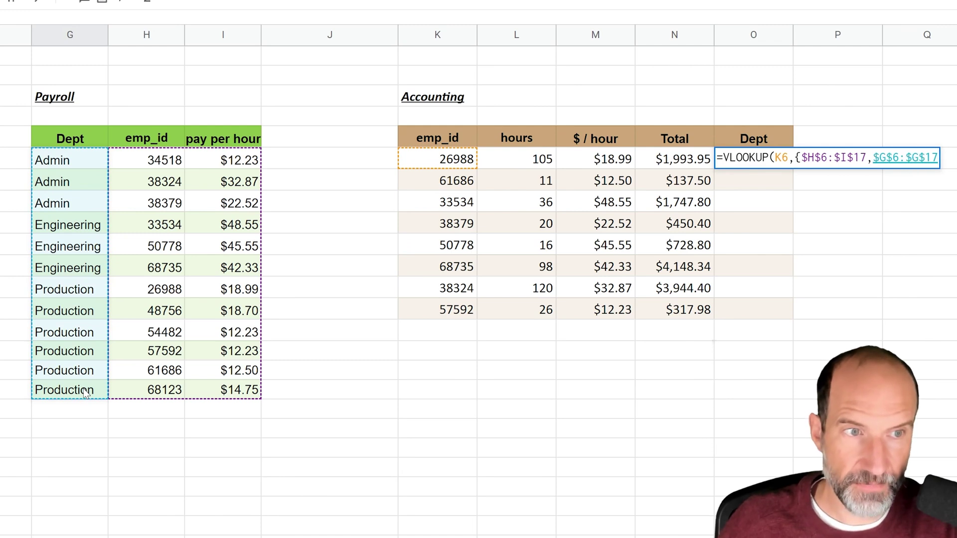
pyautogui.write('}')
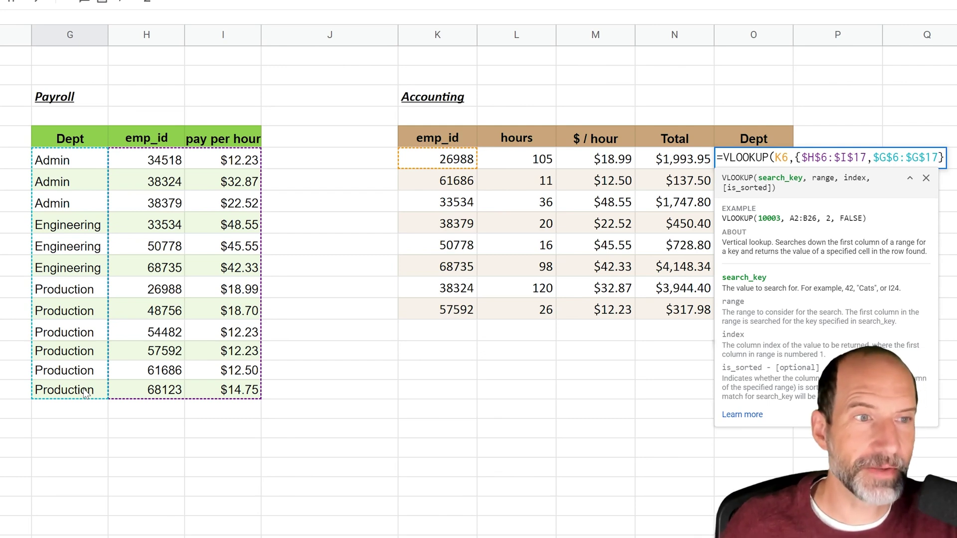
pyautogui.write(',')
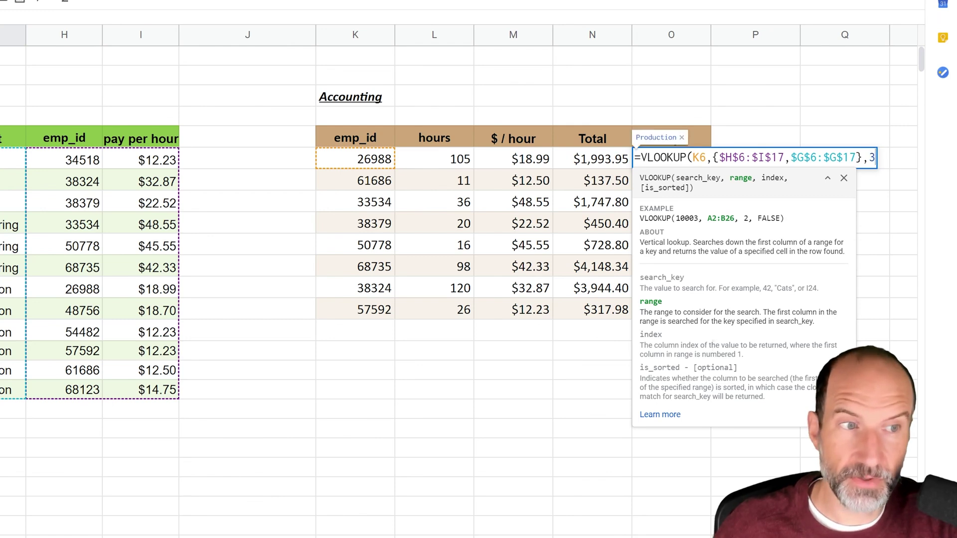
pyautogui.write('3,')
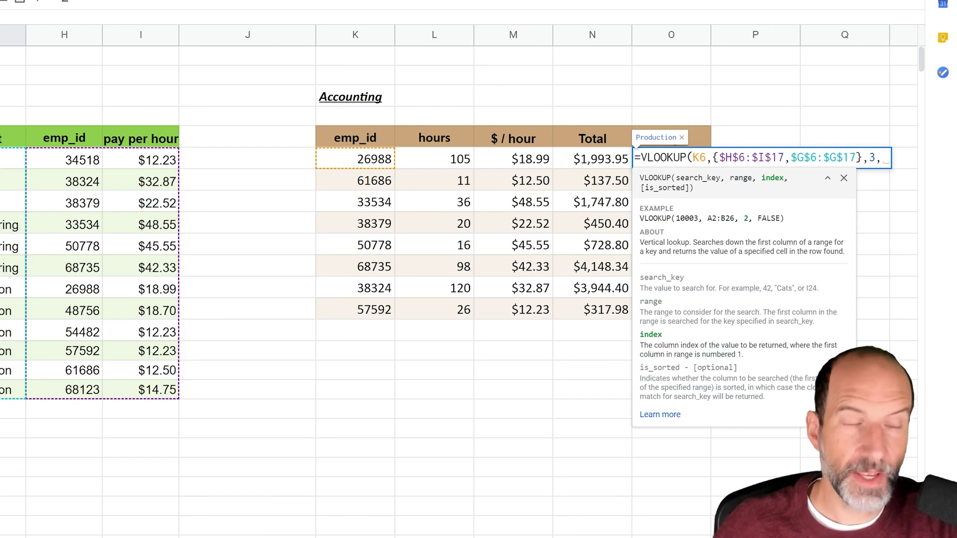
pyautogui.write('FALSE')
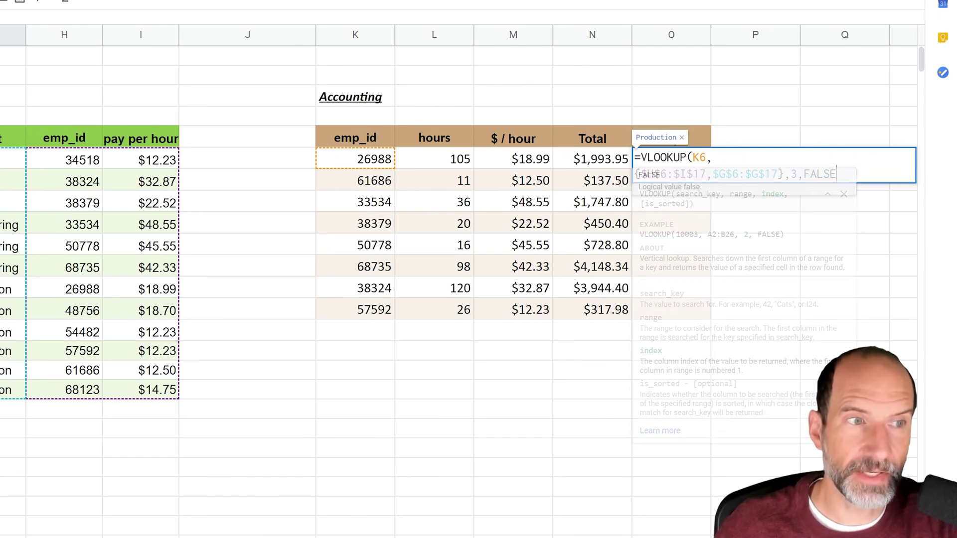
pyautogui.write(')')
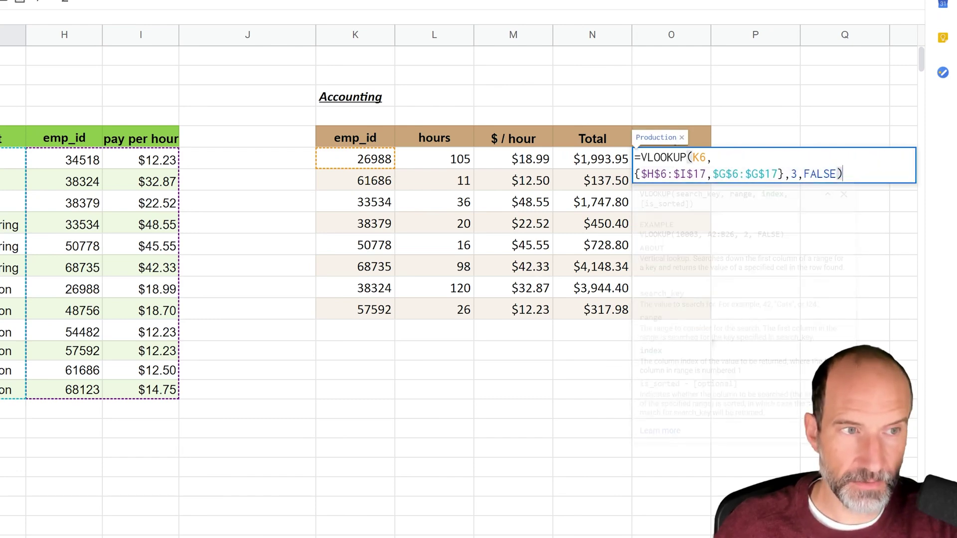
pyautogui.press('Return')
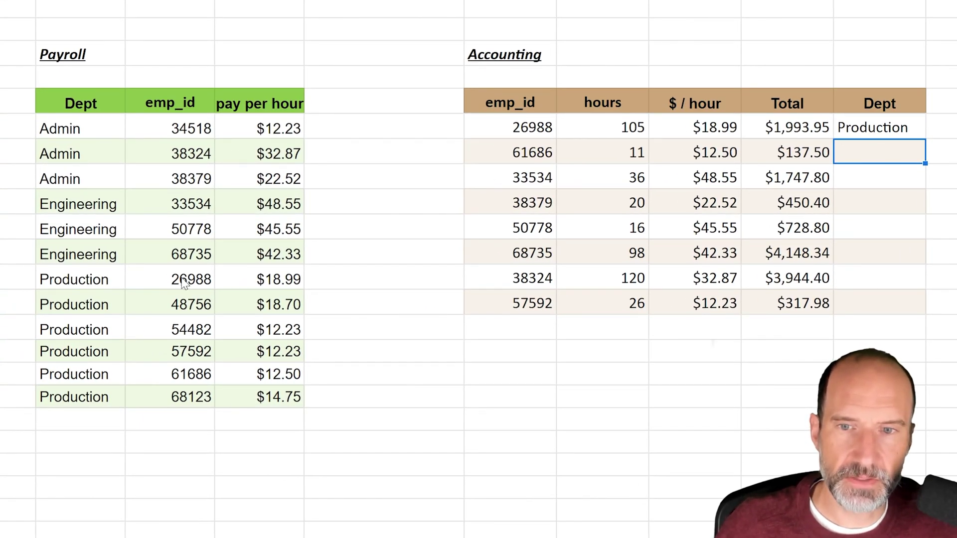
# Step: Verify employee 26988's department in Payroll and copy the Dept lookup down to O13
pyautogui.click(115, 284)
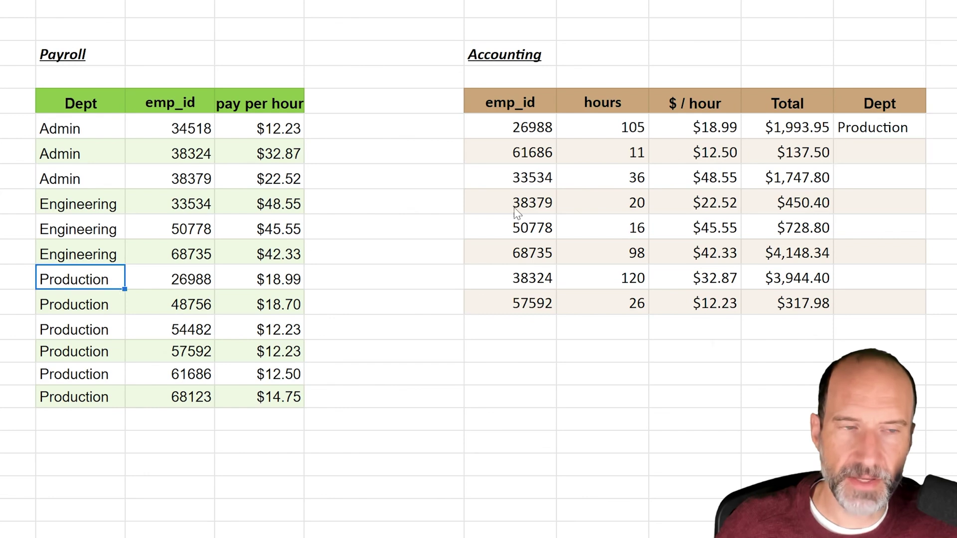
pyautogui.click(925, 136)
pyautogui.moveTo(926, 139); pyautogui.dragTo(928, 304)
pyautogui.click(950, 288)
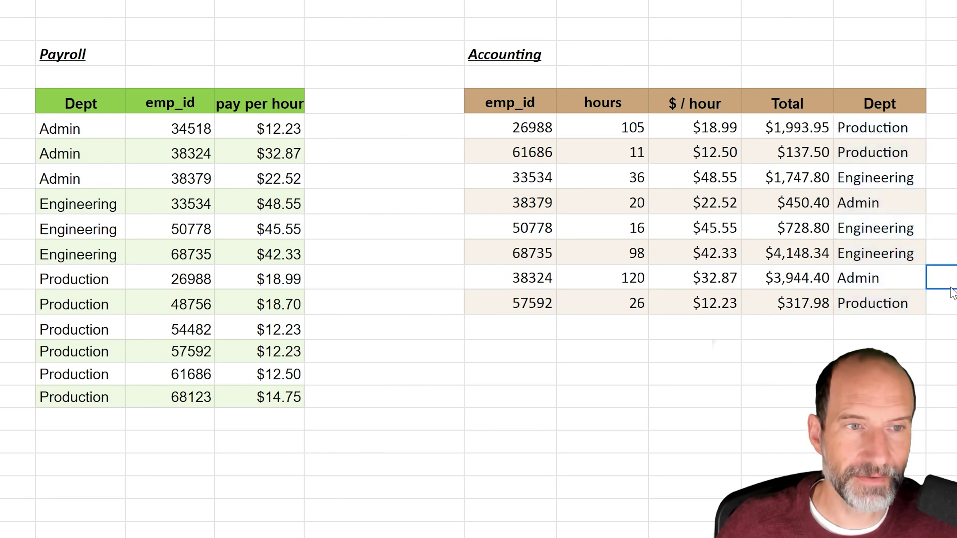